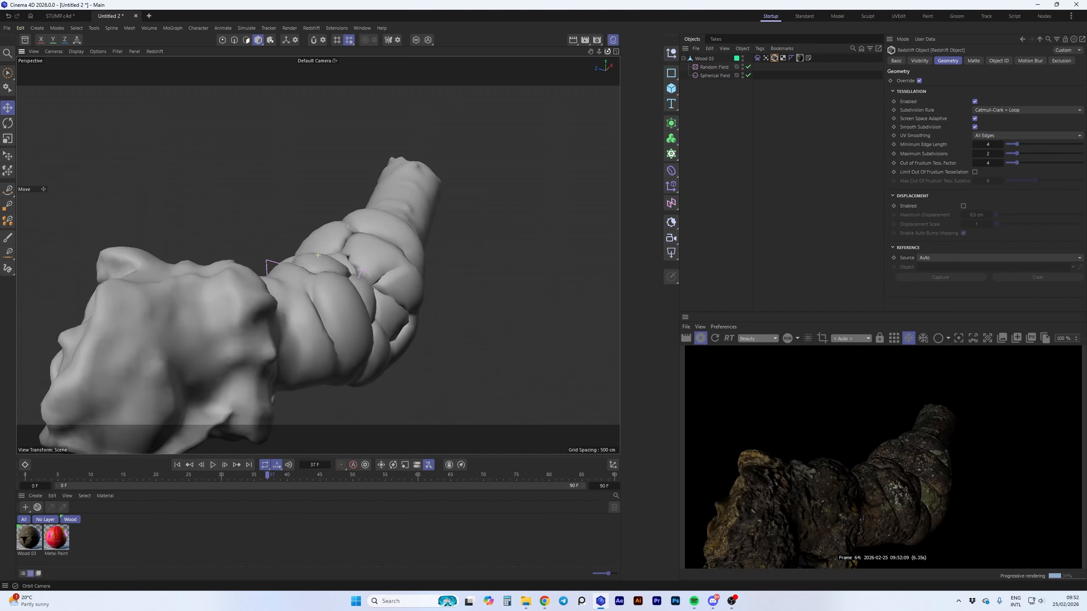
Stop the live Redshift preview render
{"action": "left_click", "coordinate": [701, 338]}
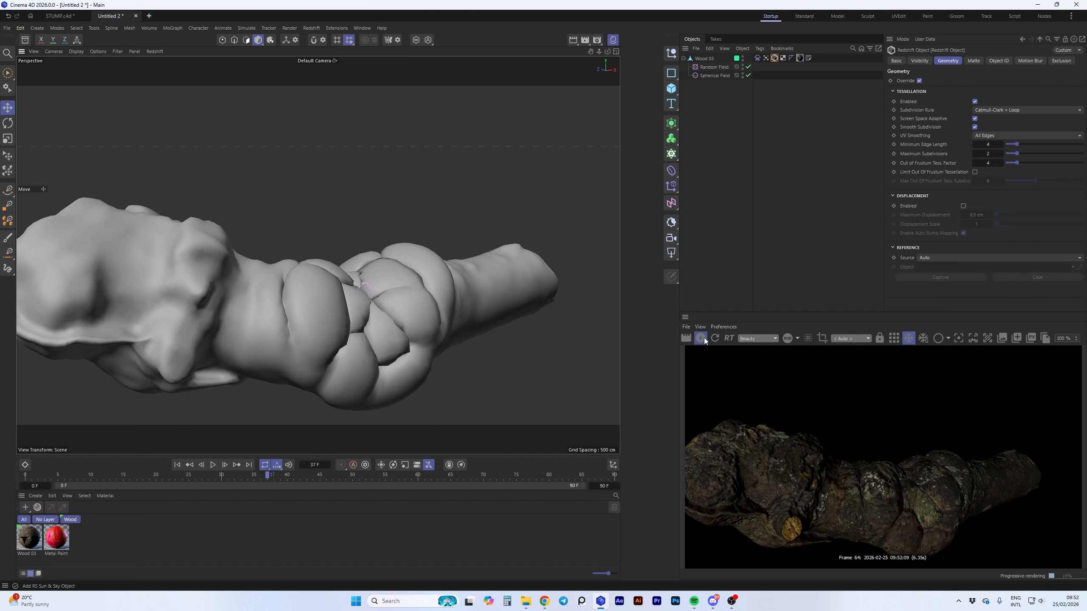
{"action": "left_click", "coordinate": [673, 90]}
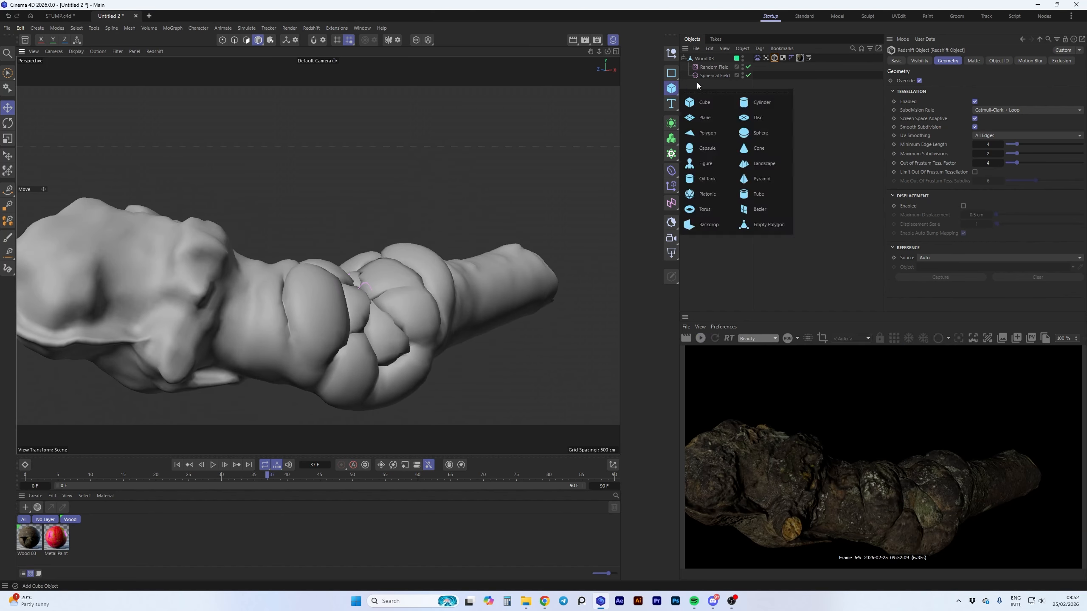
{"action": "left_click", "coordinate": [710, 120]}
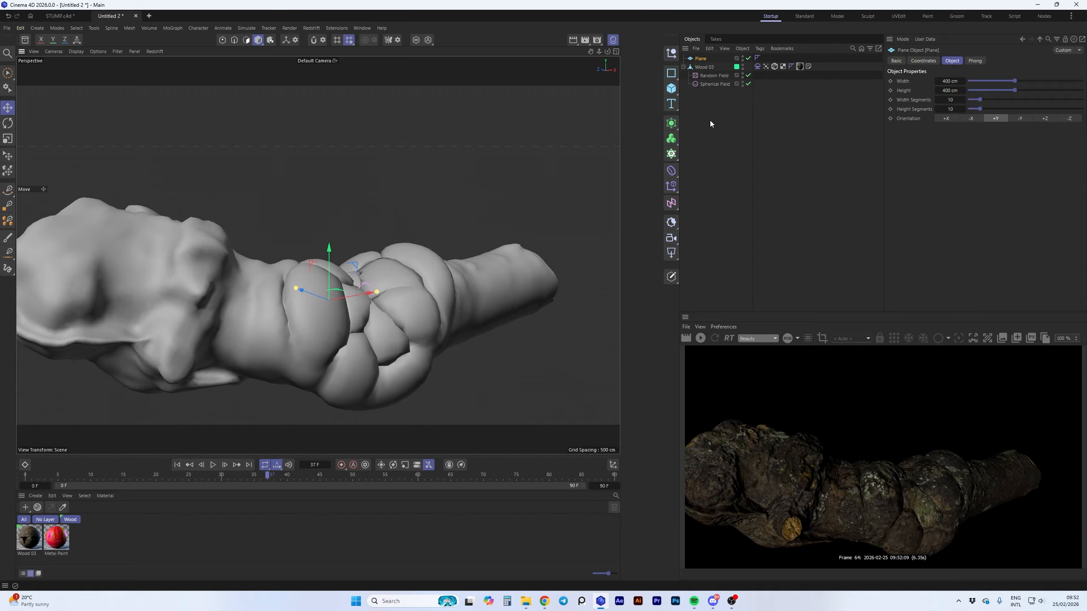
{"action": "key", "text": "Delete"}
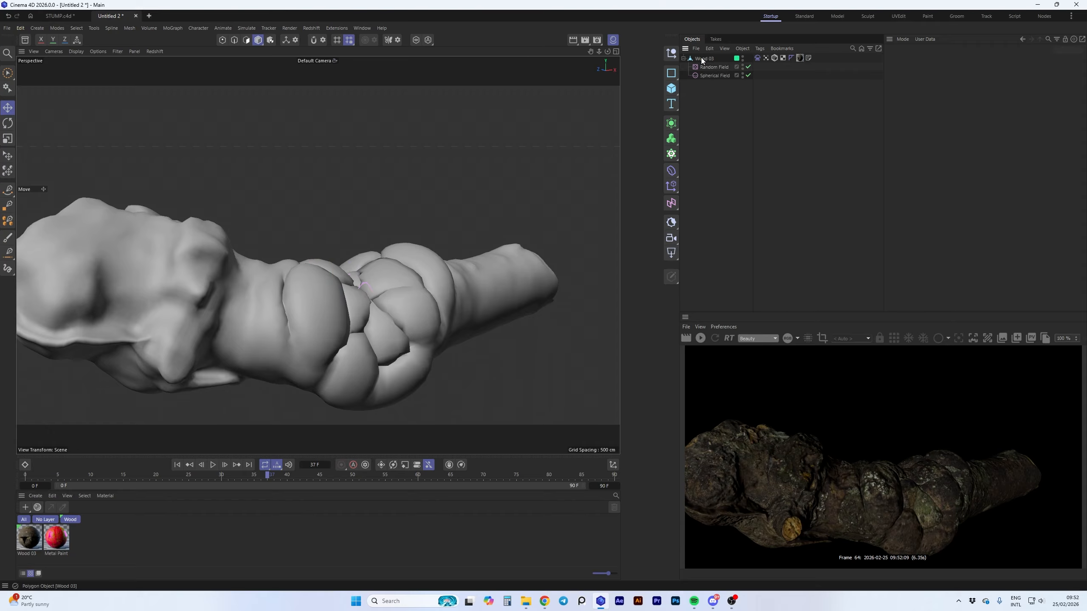
Add a Backdrop object to the scene and give it a Collider simulation tag
{"action": "key", "text": "shift+c"}
{"action": "type", "text": "studi"}
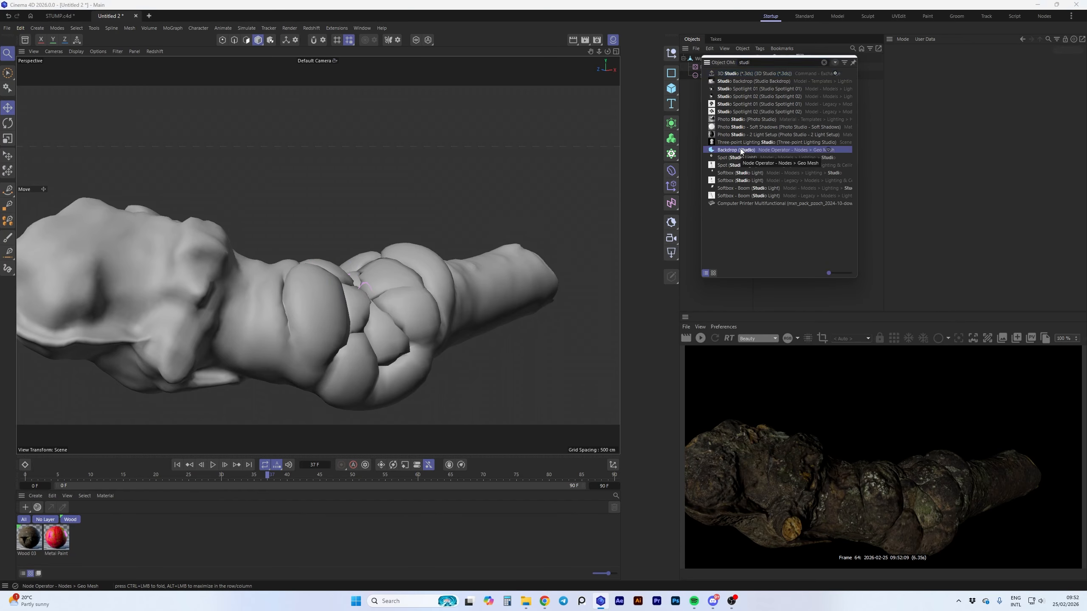
{"action": "left_click", "coordinate": [736, 150]}
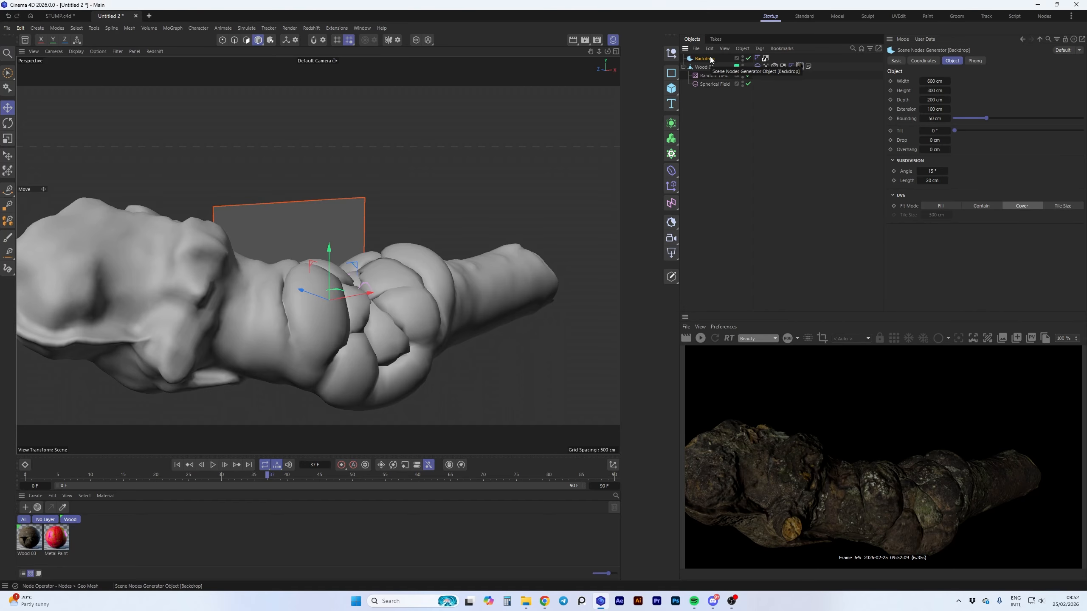
{"action": "right_click", "coordinate": [709, 60]}
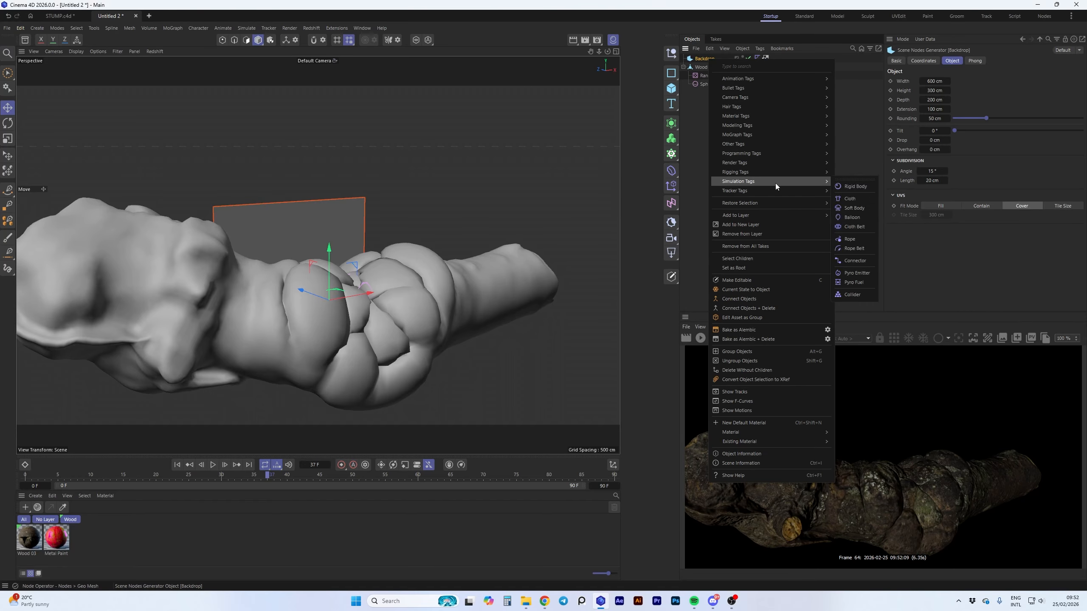
{"action": "mouse_move", "coordinate": [815, 171]}
{"action": "left_click", "coordinate": [850, 295]}
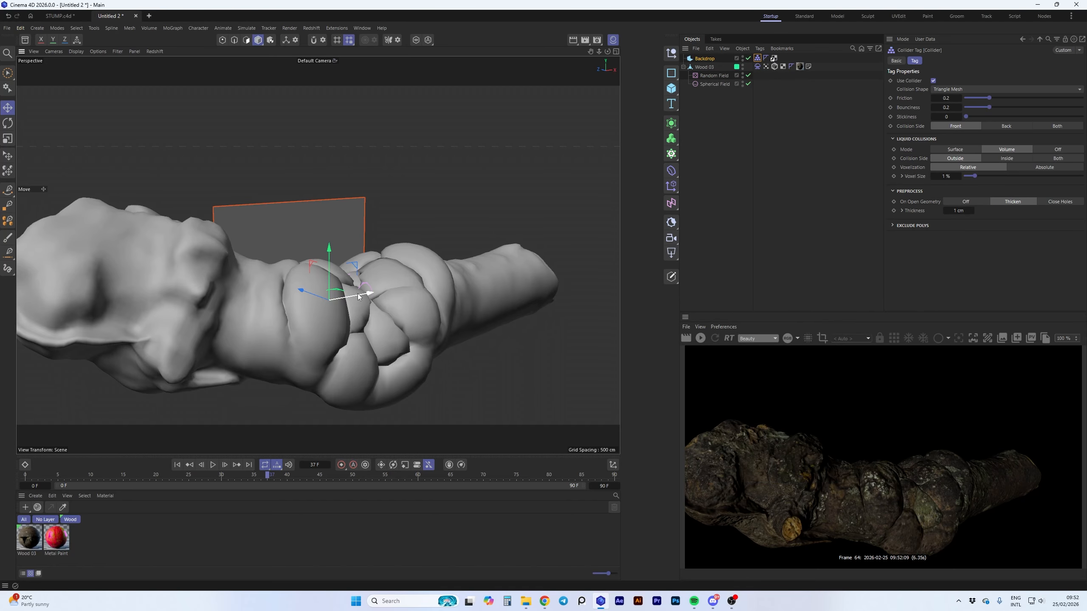
Scale the backdrop up well beyond the log and lower it so it forms the floor beneath the wood
{"action": "key", "text": "shift+f"}
{"action": "key", "text": "t"}
{"action": "left_click_drag", "start_coordinate": [294, 309], "coordinate": [478, 304]}
{"action": "key", "text": "e"}
{"action": "left_click_drag", "start_coordinate": [331, 247], "coordinate": [246, 375]}
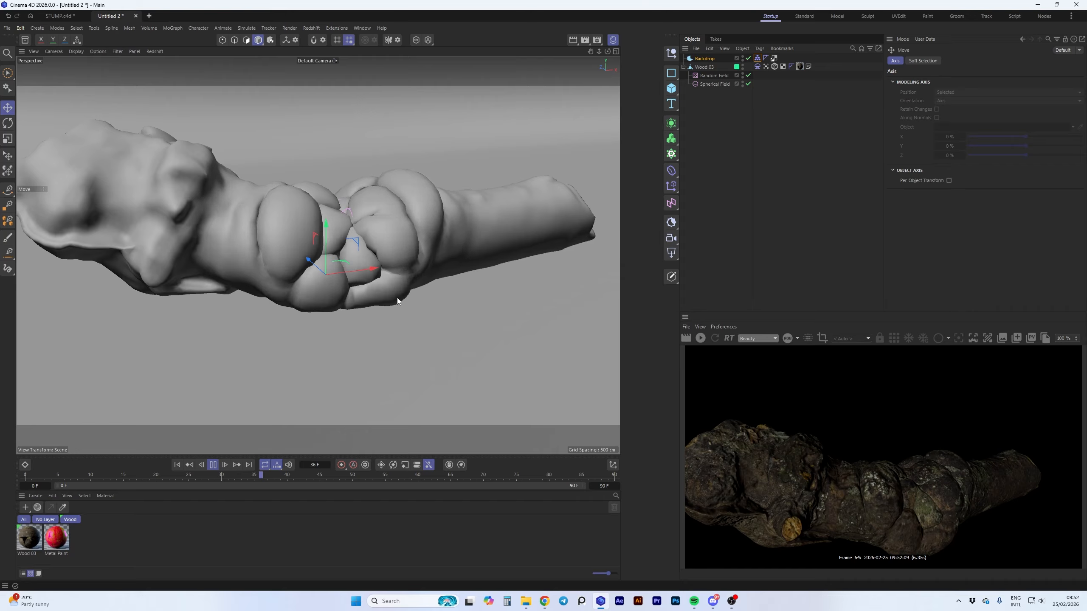
Play the inflating log simulation against the backdrop and rewind to frame 0
{"action": "left_click", "coordinate": [213, 466]}
{"action": "left_click_drag", "start_coordinate": [374, 304], "coordinate": [318, 255], "text": "alt"}
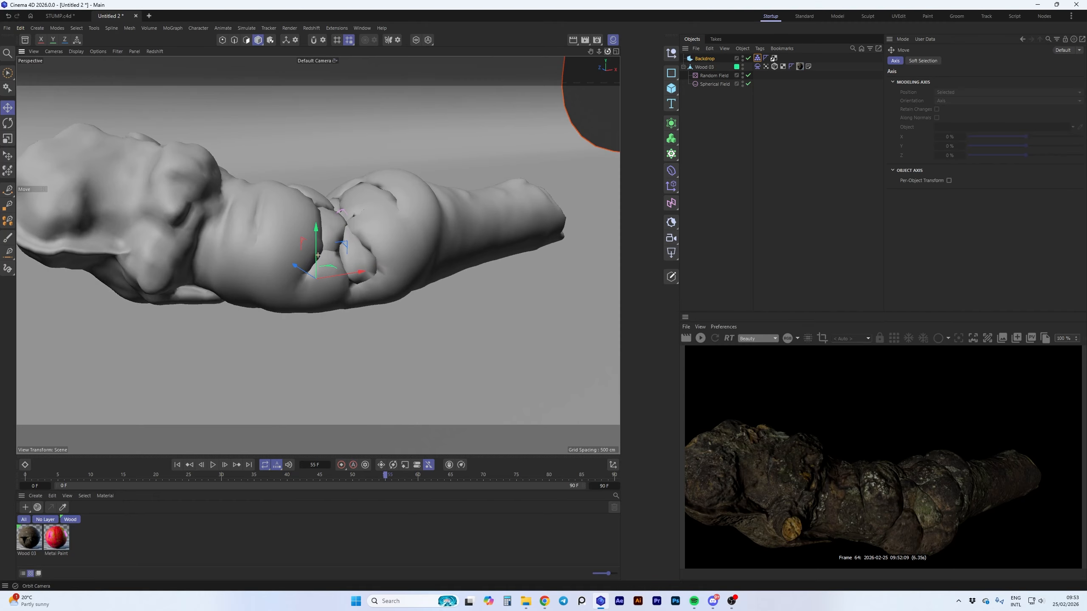
{"action": "left_click", "coordinate": [177, 465]}
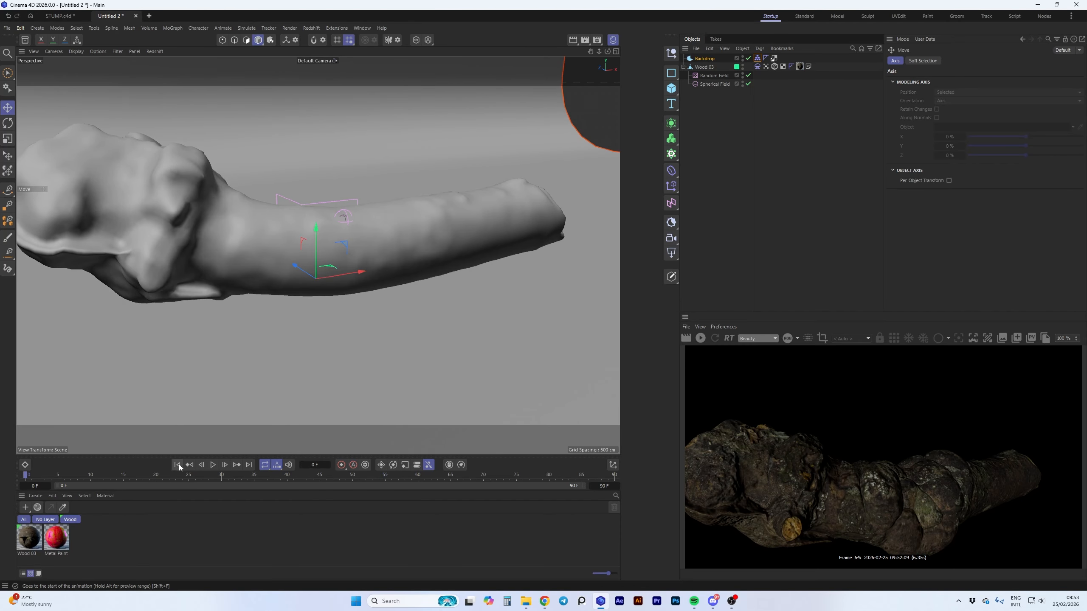
Delete the Metal Paint material and open the Wood 03 material in an enlarged Node Editor window
{"action": "left_click", "coordinate": [54, 543]}
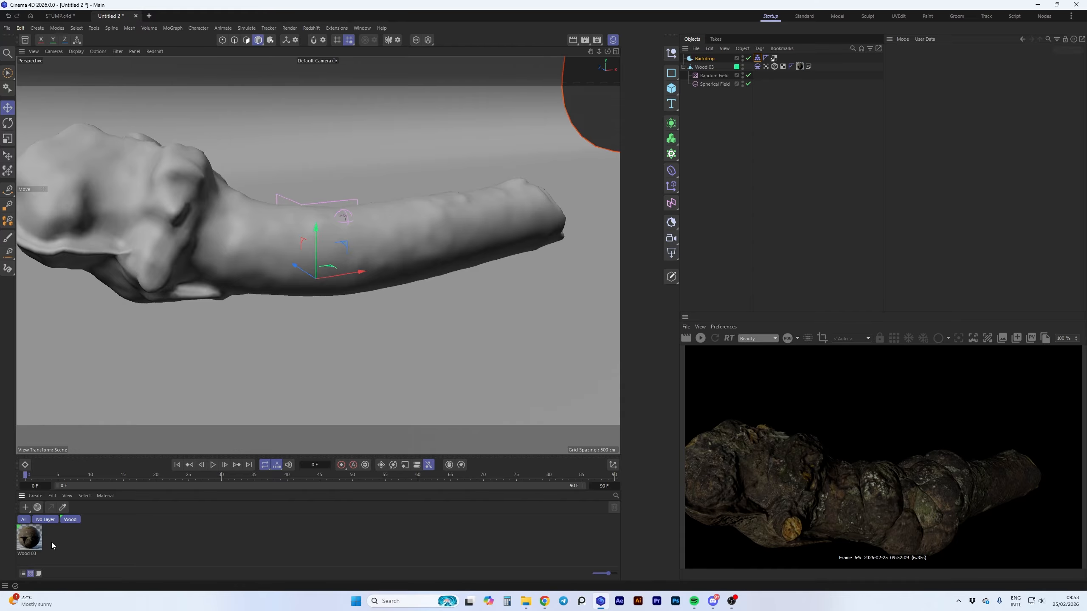
{"action": "double_click", "coordinate": [30, 539]}
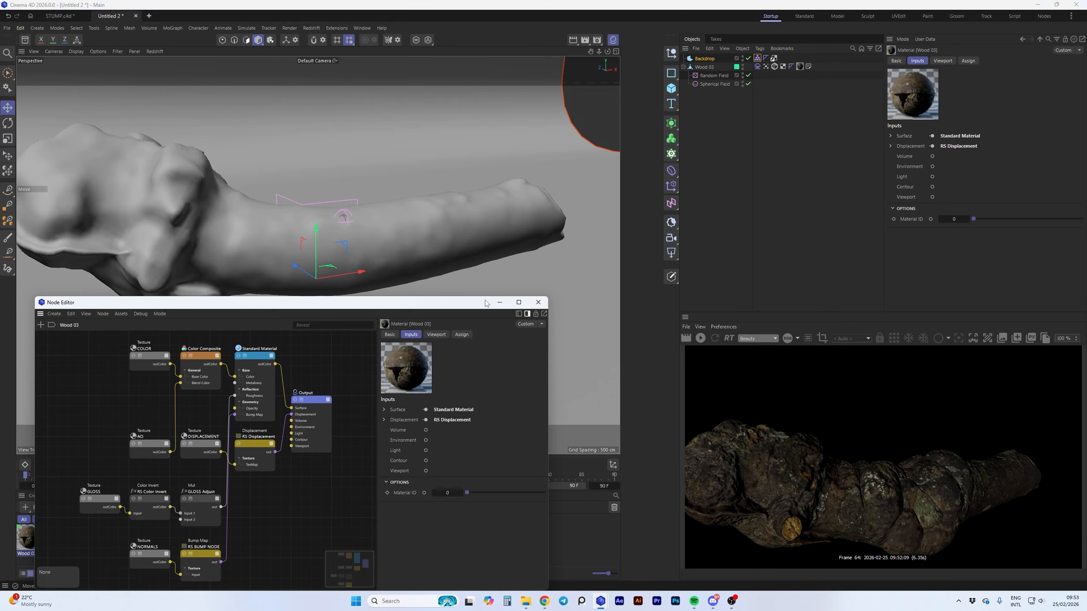
{"action": "left_click_drag", "start_coordinate": [486, 303], "coordinate": [500, 92]}
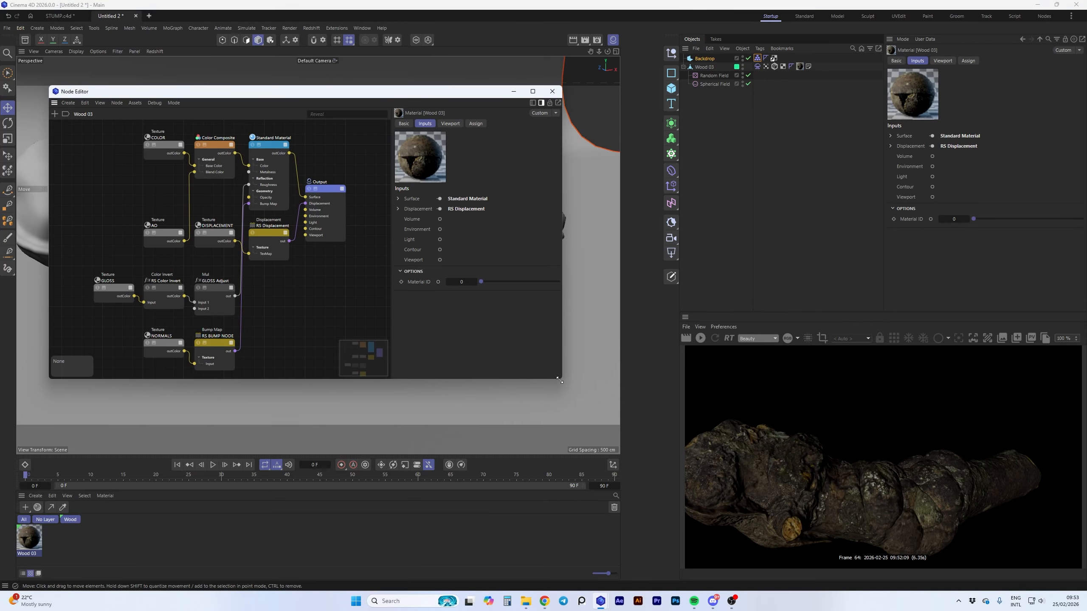
{"action": "left_click_drag", "start_coordinate": [559, 379], "coordinate": [726, 497]}
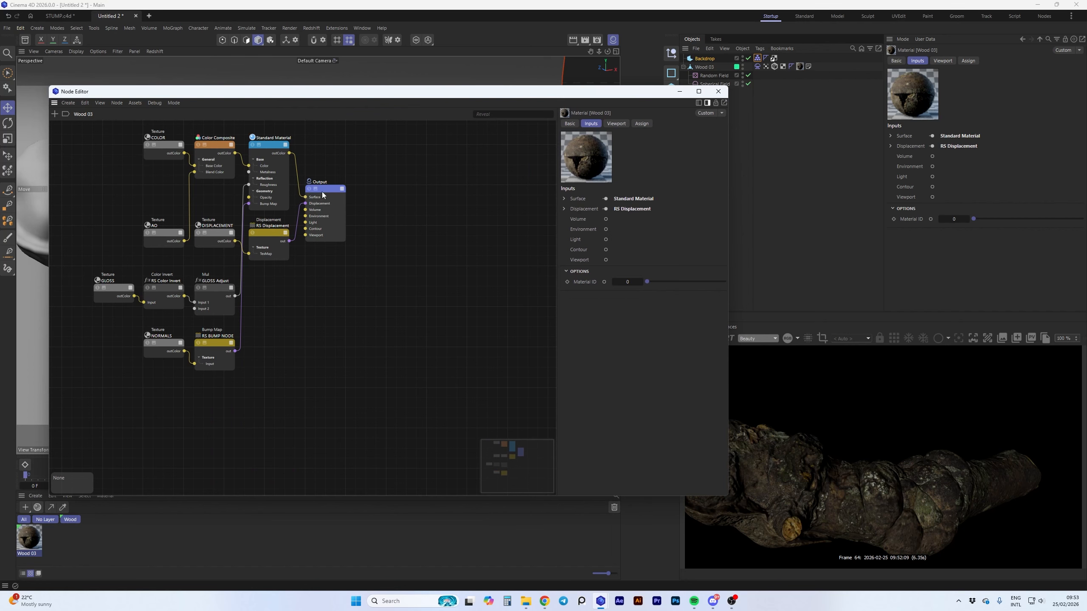
Insert a Material Blender node between the Standard Material and Output, with the Standard Material as its base color
{"action": "left_click_drag", "start_coordinate": [322, 192], "coordinate": [479, 185]}
{"action": "double_click", "coordinate": [382, 299]}
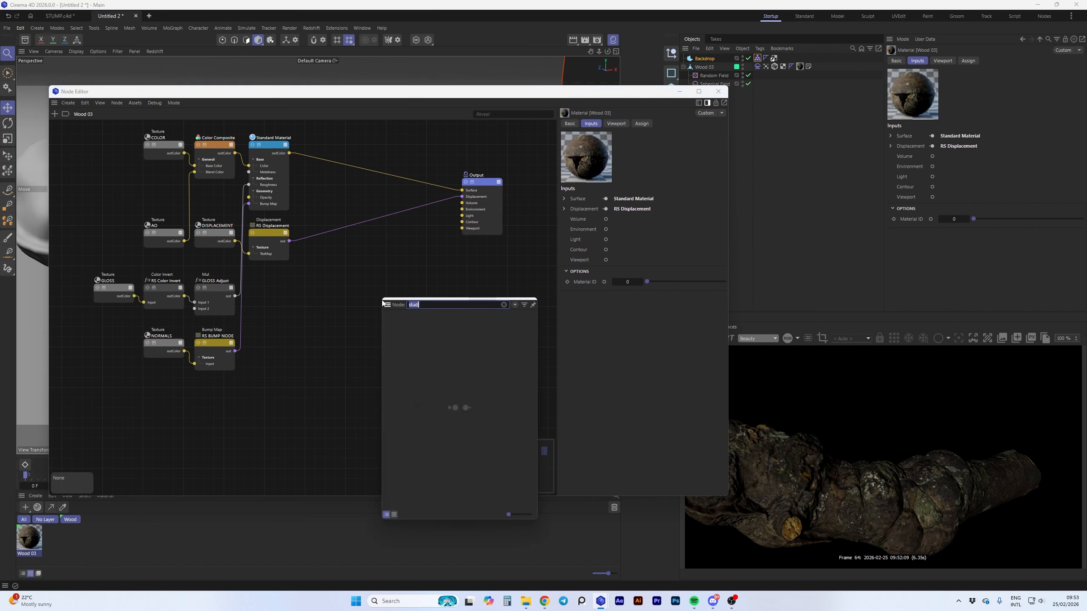
{"action": "type", "text": "blend"}
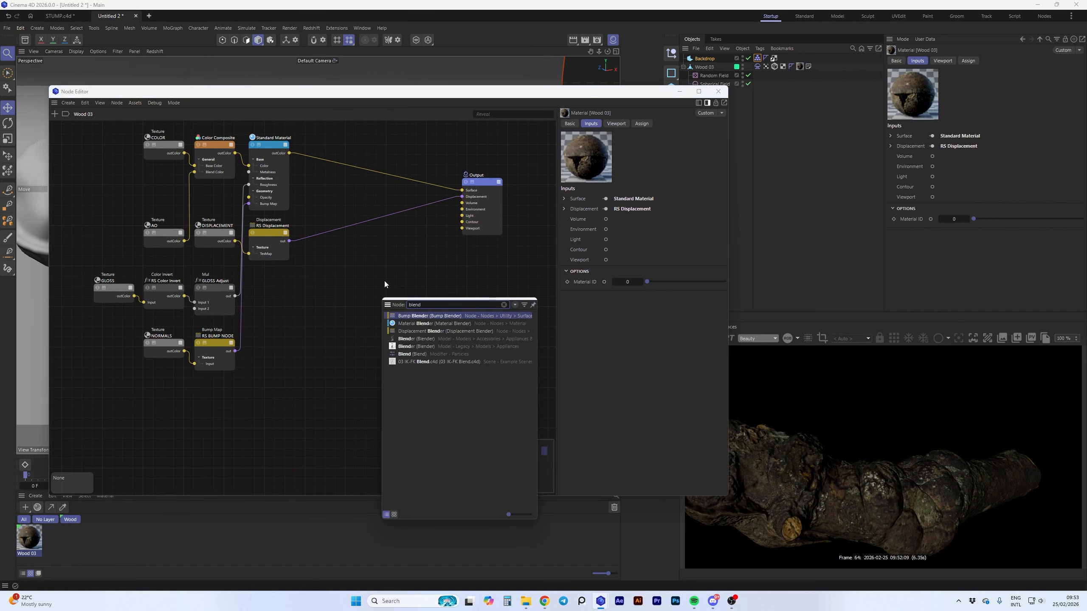
{"action": "double_click", "coordinate": [414, 324]}
{"action": "left_click_drag", "start_coordinate": [381, 273], "coordinate": [386, 239]}
{"action": "left_click_drag", "start_coordinate": [289, 153], "coordinate": [463, 191]}
Add a Vertex Attribute node that reads the log's Vertex Map and connect its outColor to the Material Blender's Layer 1 Blend Color
{"action": "left_click", "coordinate": [379, 363]}
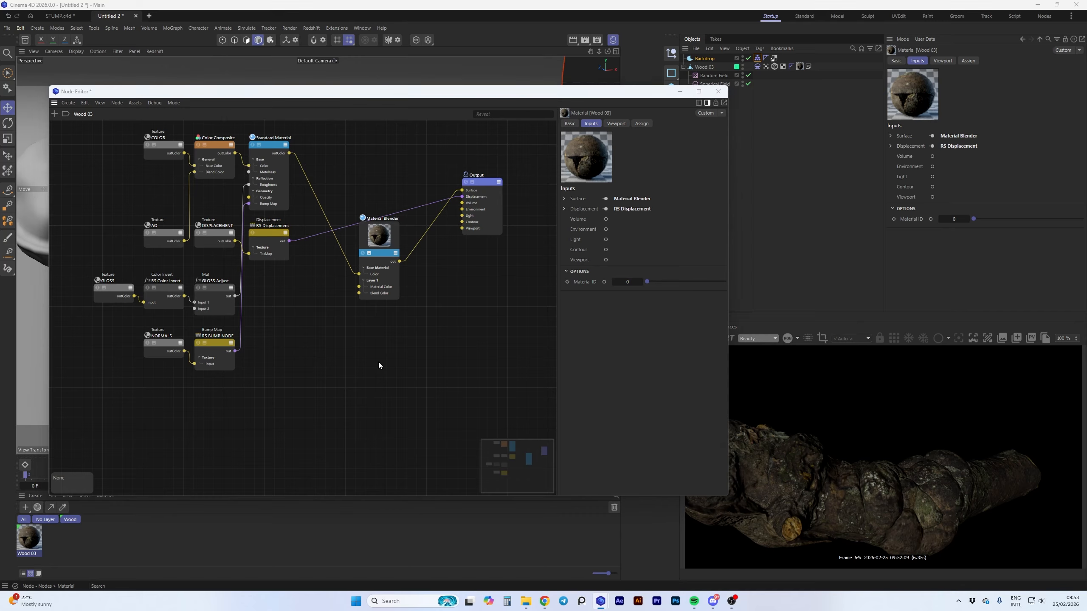
{"action": "double_click", "coordinate": [379, 362]}
{"action": "type", "text": "verte"}
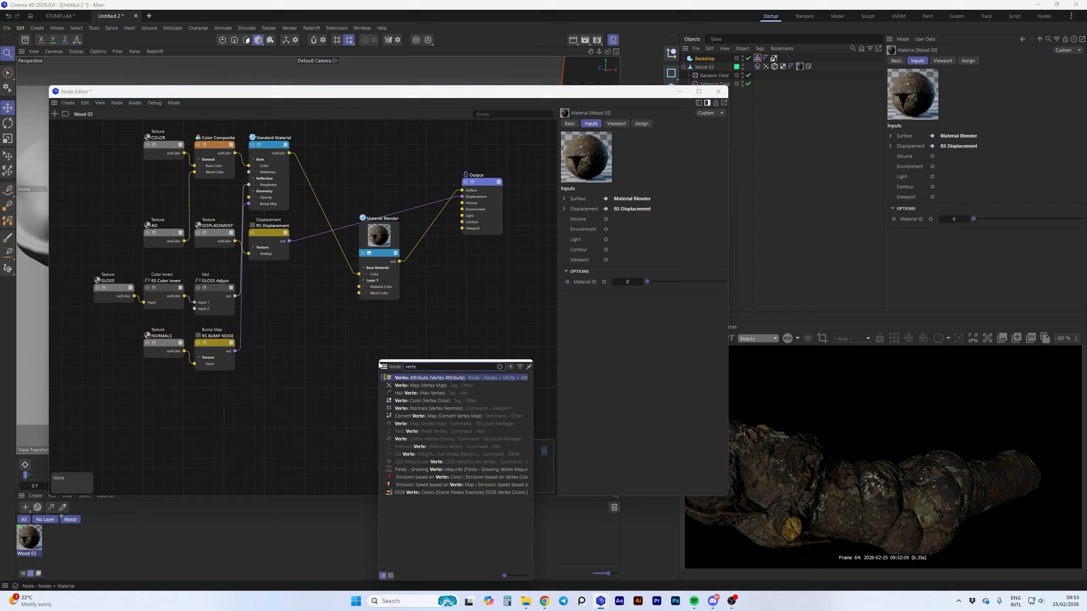
{"action": "left_click", "coordinate": [411, 378]}
{"action": "left_click_drag", "start_coordinate": [391, 343], "coordinate": [324, 337]}
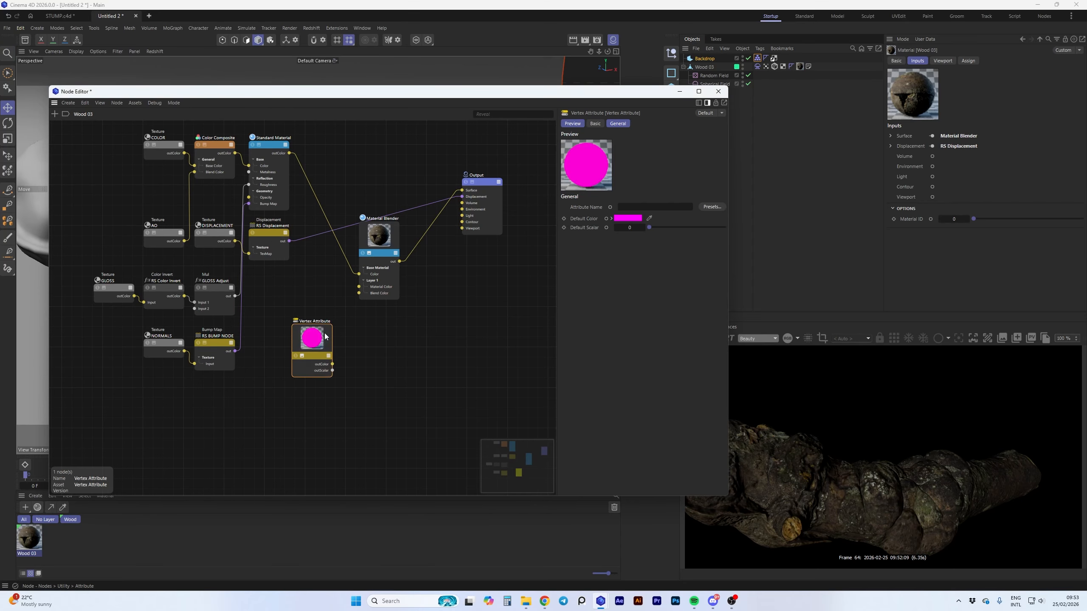
{"action": "left_click_drag", "start_coordinate": [363, 297], "coordinate": [358, 294]}
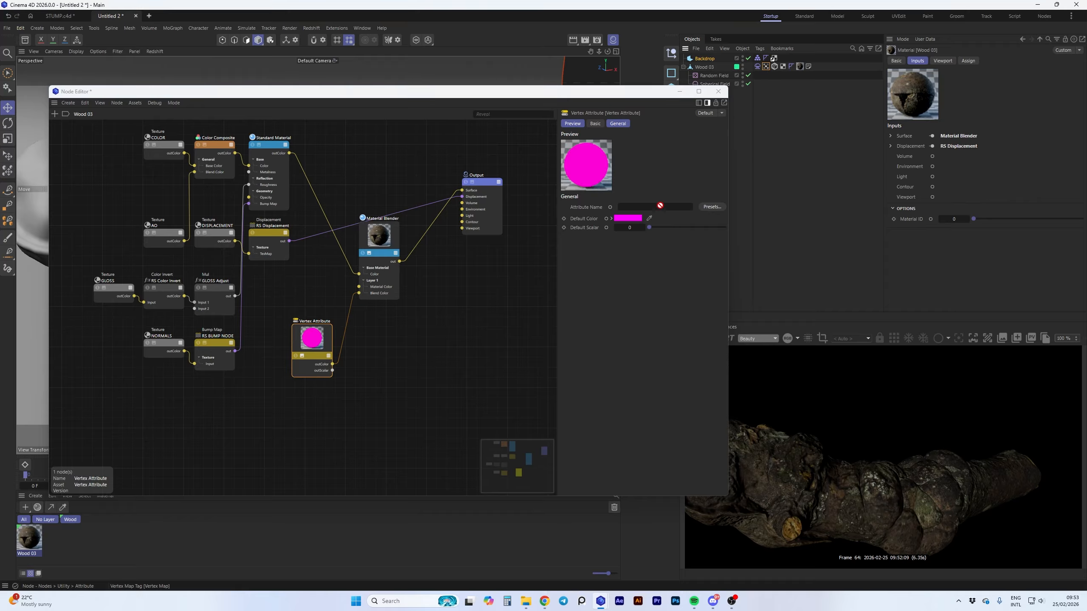
{"action": "left_click_drag", "start_coordinate": [660, 206], "coordinate": [655, 208]}
Open the Asset Browser at the Basic materials category and enlarge its window
{"action": "key", "text": "shift+F8"}
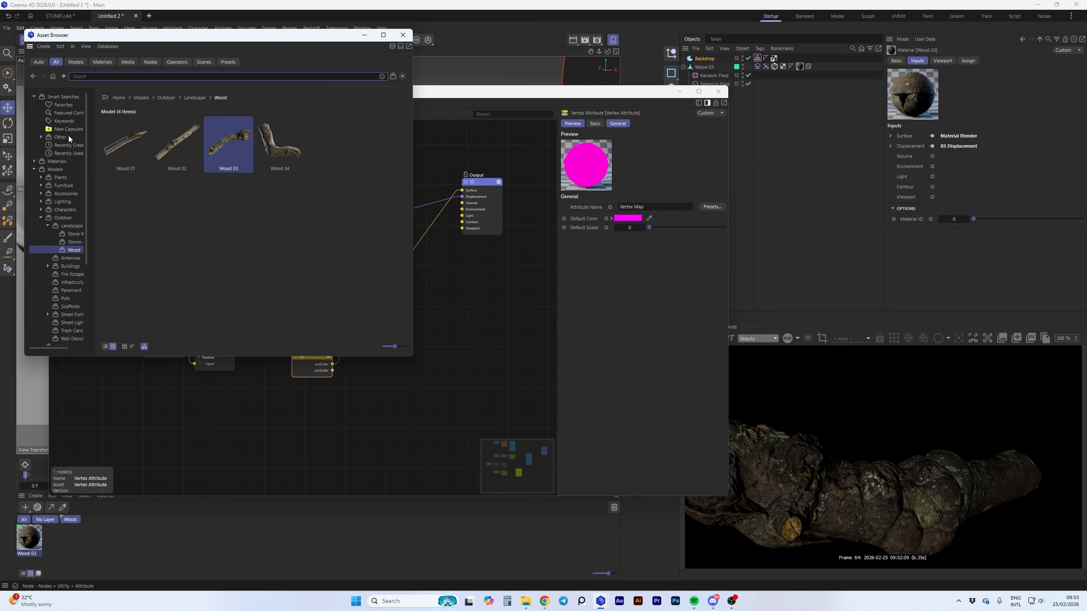
{"action": "left_click", "coordinate": [34, 162]}
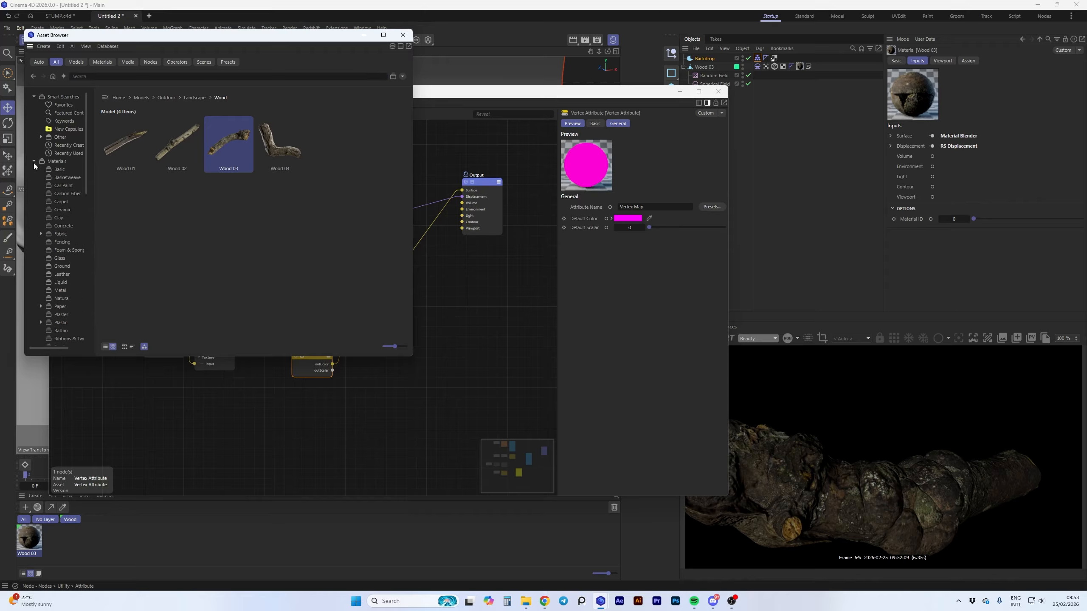
{"action": "left_click", "coordinate": [53, 170]}
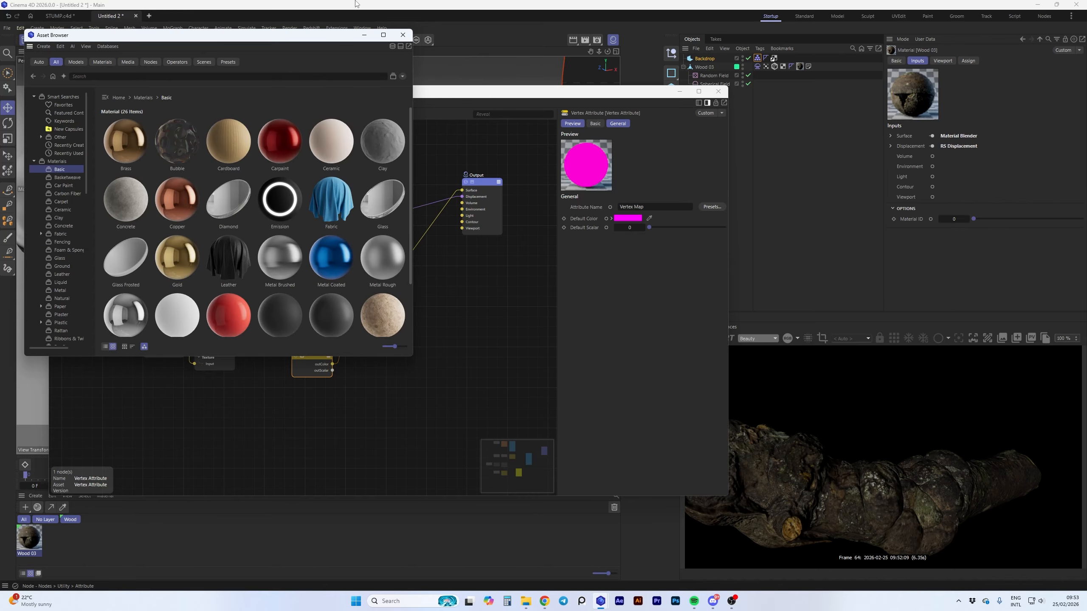
{"action": "left_click_drag", "start_coordinate": [334, 40], "coordinate": [512, 68]}
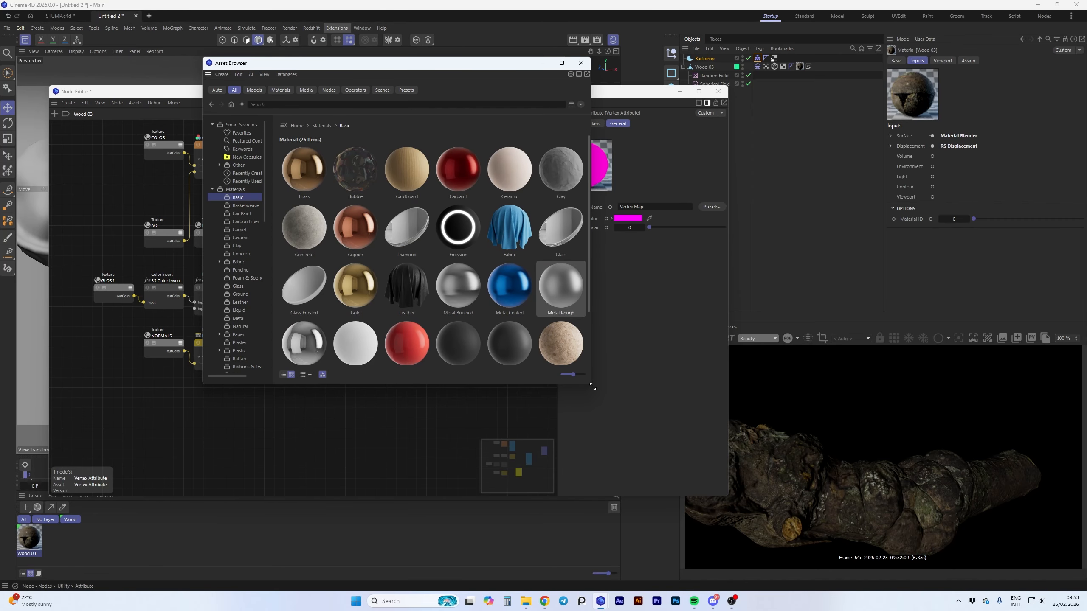
{"action": "left_click_drag", "start_coordinate": [592, 387], "coordinate": [764, 473]}
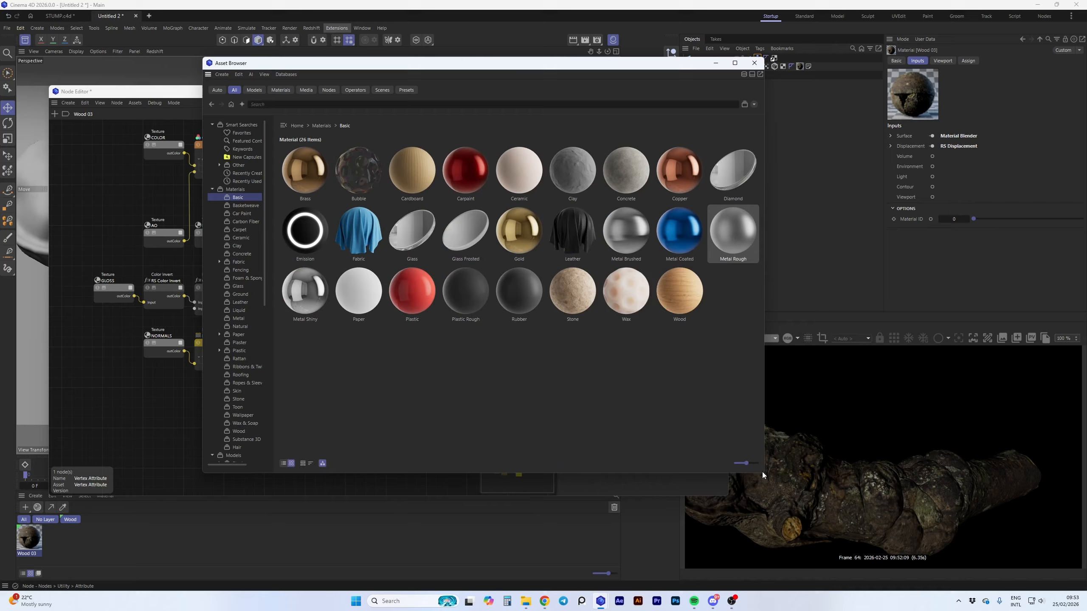
Browse the Fabric materials at a larger thumbnail size and load Corduroy 03 Olive 100cm Disp 1cm into the scene
{"action": "left_click", "coordinate": [239, 263]}
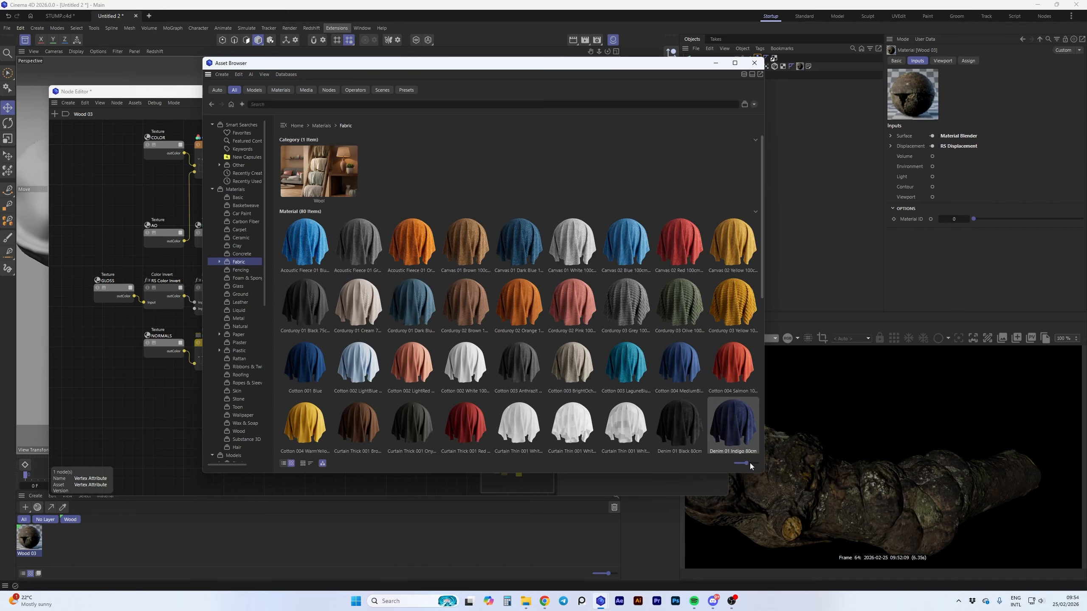
{"action": "left_click_drag", "start_coordinate": [747, 463], "coordinate": [777, 466]}
{"action": "scroll", "coordinate": [621, 315], "scroll_direction": "down", "scroll_amount": 3}
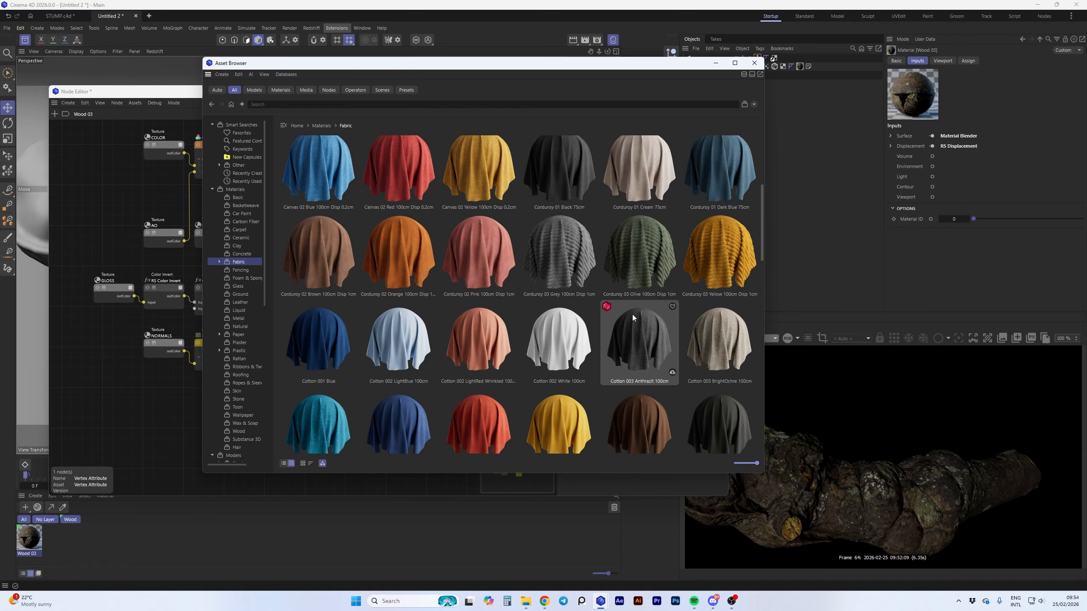
{"action": "scroll", "coordinate": [632, 317], "scroll_direction": "down", "scroll_amount": 6}
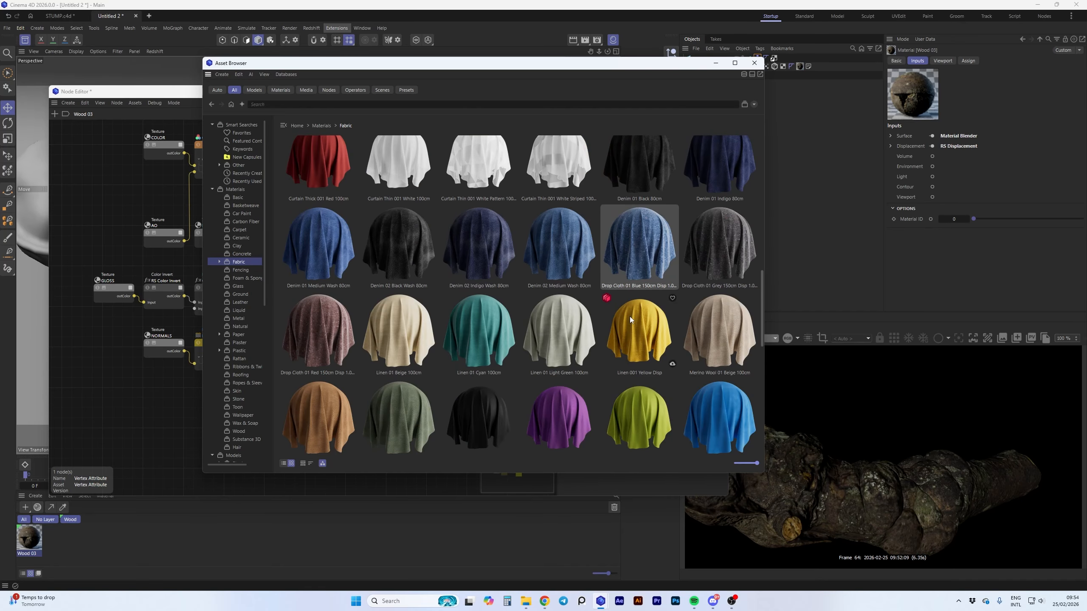
{"action": "scroll", "coordinate": [630, 316], "scroll_direction": "up", "scroll_amount": 5}
{"action": "left_click", "coordinate": [626, 317]}
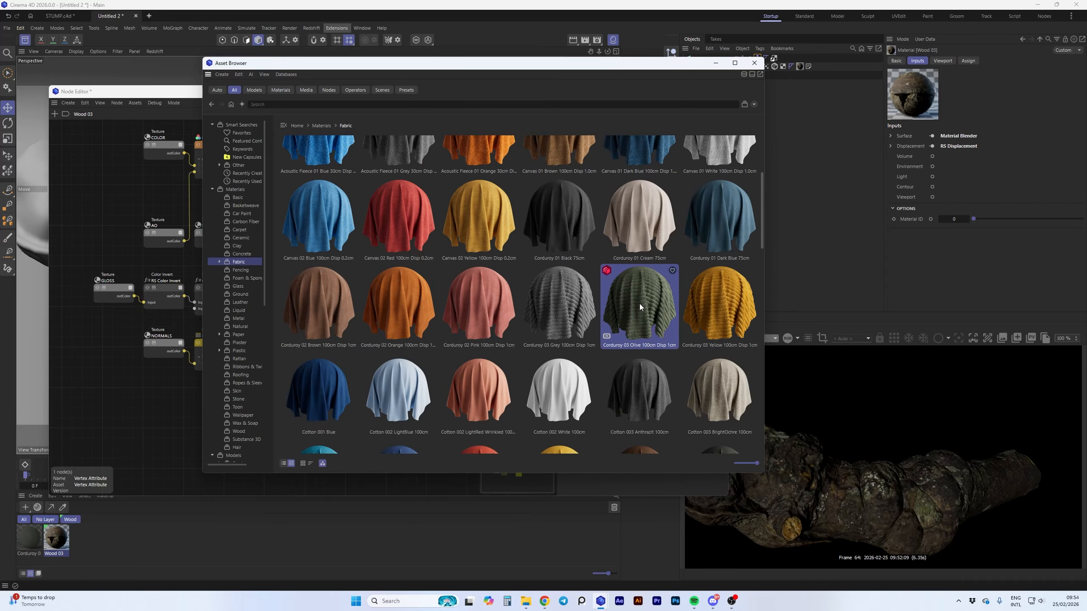
{"action": "double_click", "coordinate": [639, 307]}
Open the Corduroy 03 Olive material's node graph and copy all its nodes except the output and the displacement branch
{"action": "double_click", "coordinate": [30, 543]}
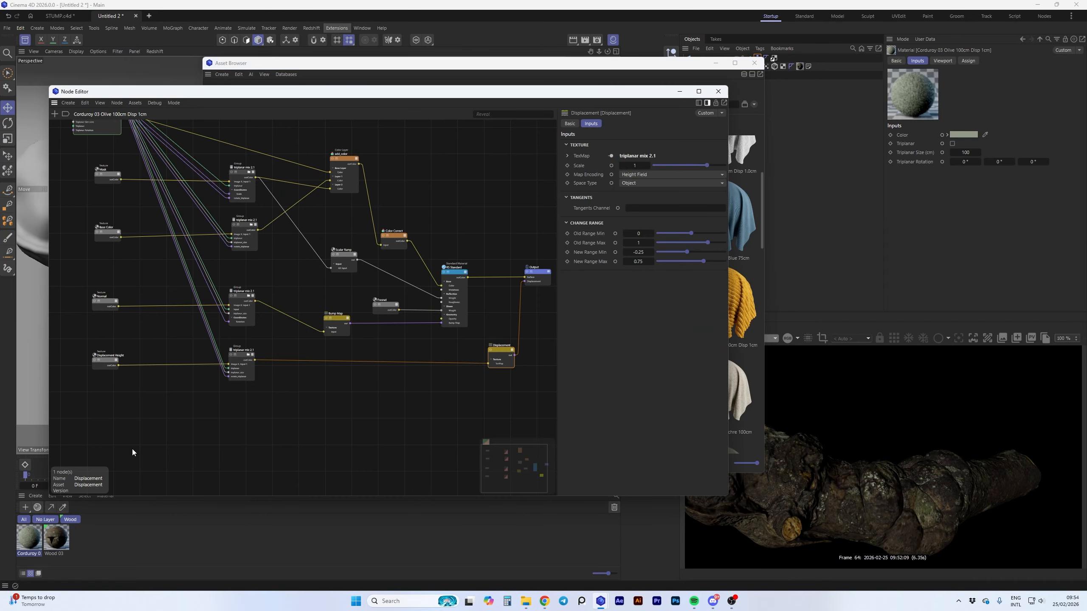
{"action": "scroll", "coordinate": [354, 376], "scroll_direction": "down", "scroll_amount": 3}
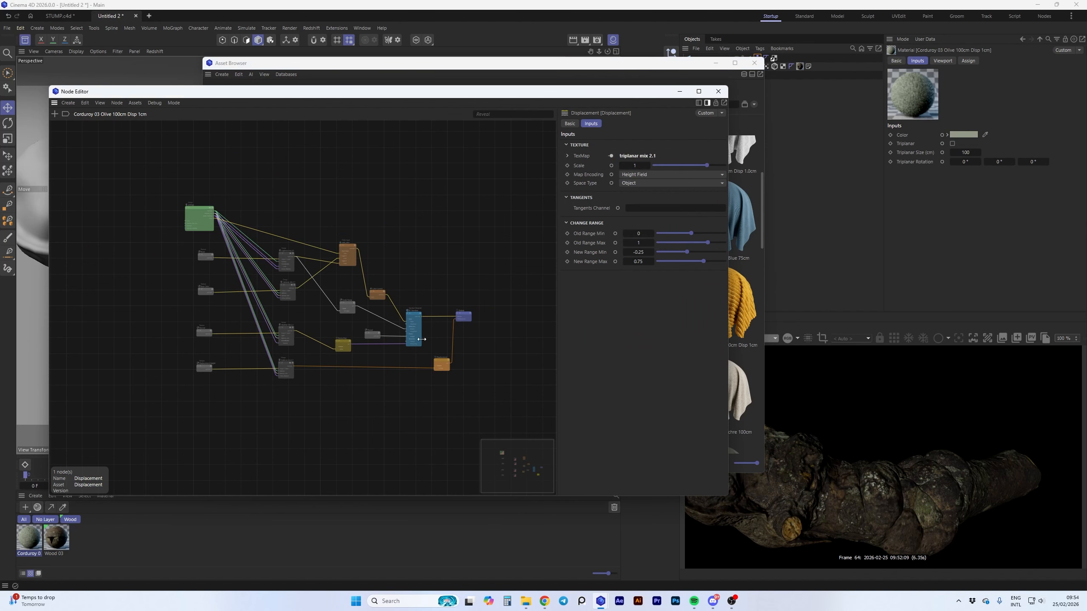
{"action": "scroll", "coordinate": [422, 356], "scroll_direction": "up", "scroll_amount": 5}
{"action": "scroll", "coordinate": [423, 357], "scroll_direction": "down", "scroll_amount": 5}
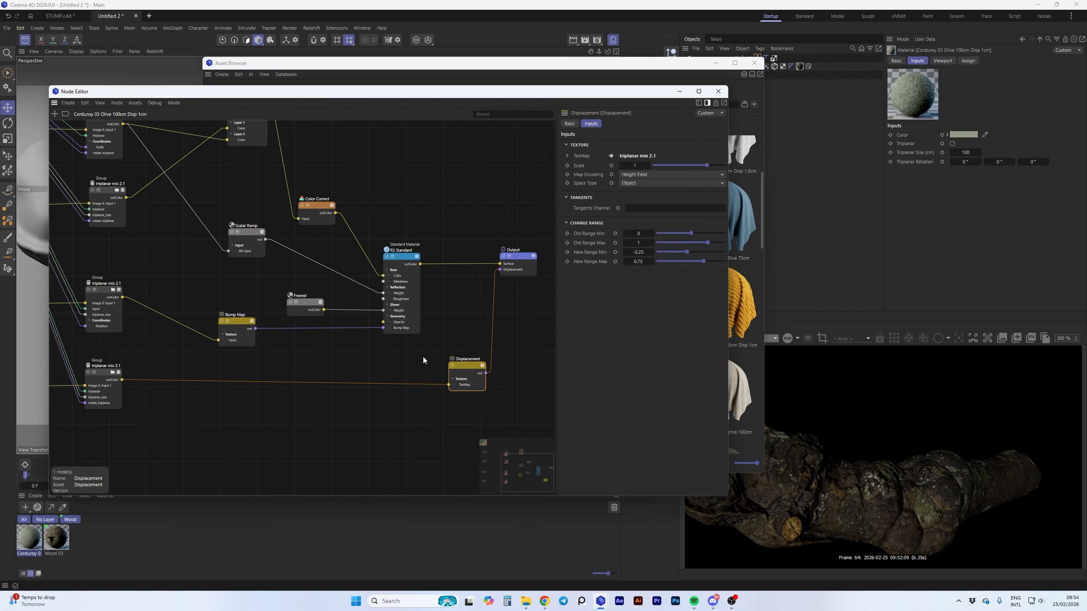
{"action": "left_click_drag", "start_coordinate": [422, 357], "coordinate": [73, 132]}
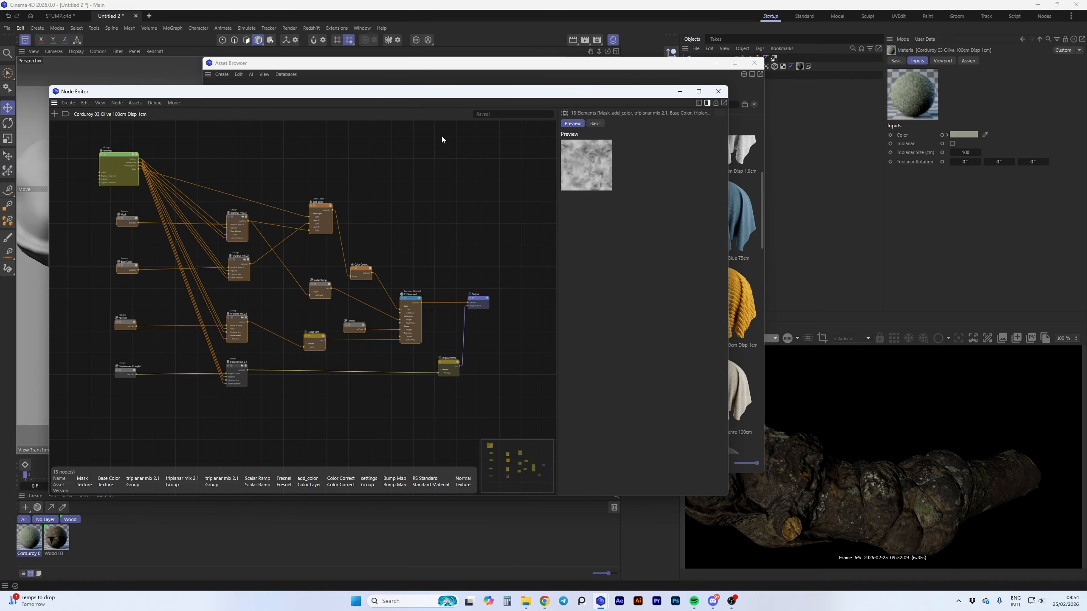
Paste the corduroy nodes into the Wood 03 graph and connect their RS Standard to the Material Blender's Layer 1 Material Color
{"action": "left_click", "coordinate": [55, 540]}
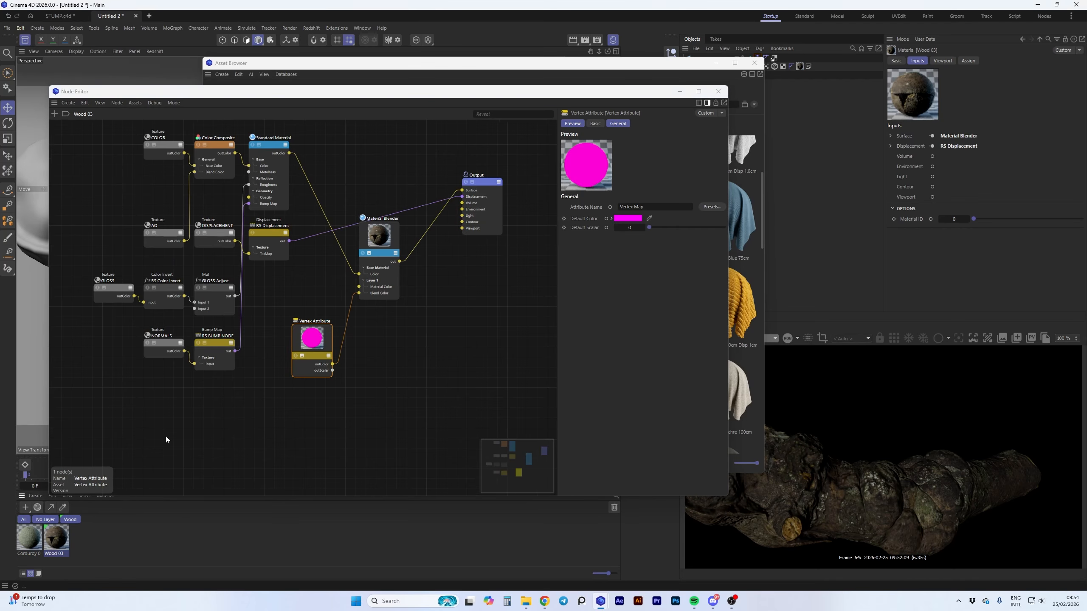
{"action": "left_click_drag", "start_coordinate": [308, 338], "coordinate": [439, 411]}
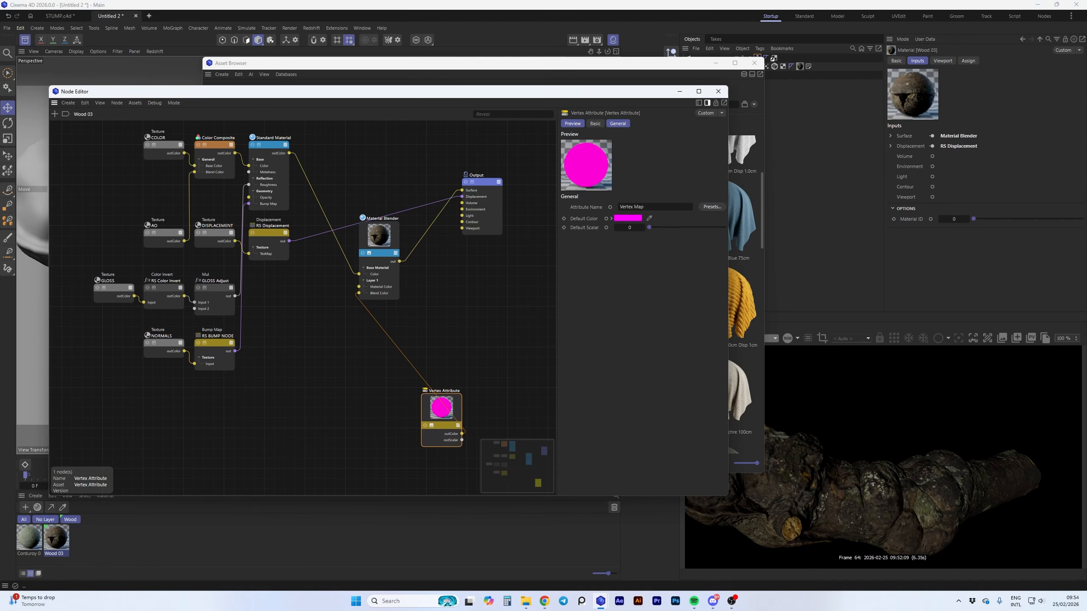
{"action": "scroll", "coordinate": [256, 404], "scroll_direction": "down", "scroll_amount": 4}
{"action": "left_click", "coordinate": [208, 450]}
{"action": "key", "text": "ctrl+v"}
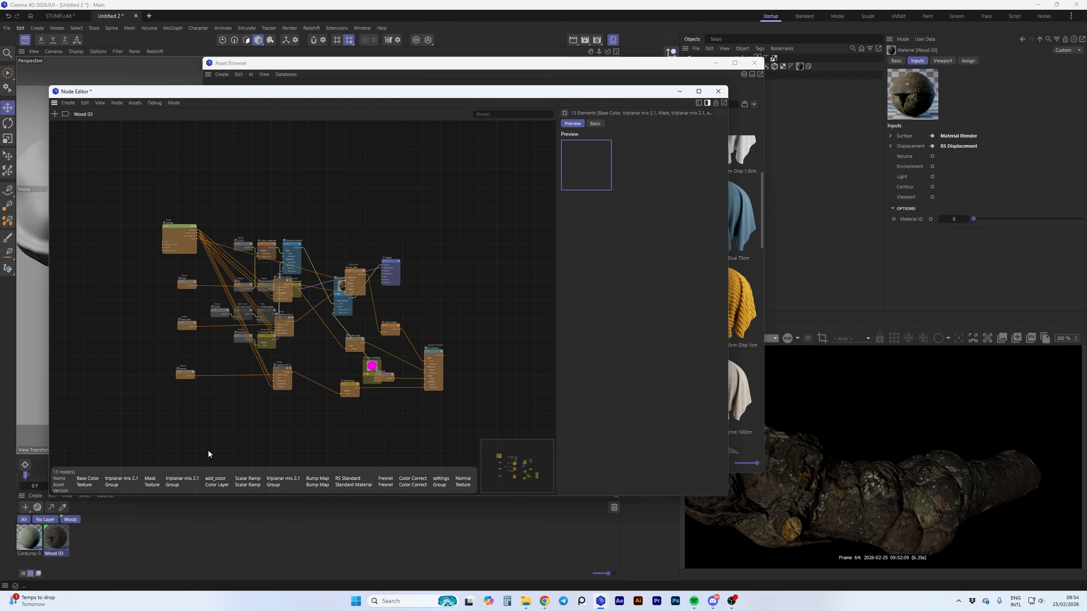
{"action": "left_click_drag", "start_coordinate": [440, 357], "coordinate": [335, 313]}
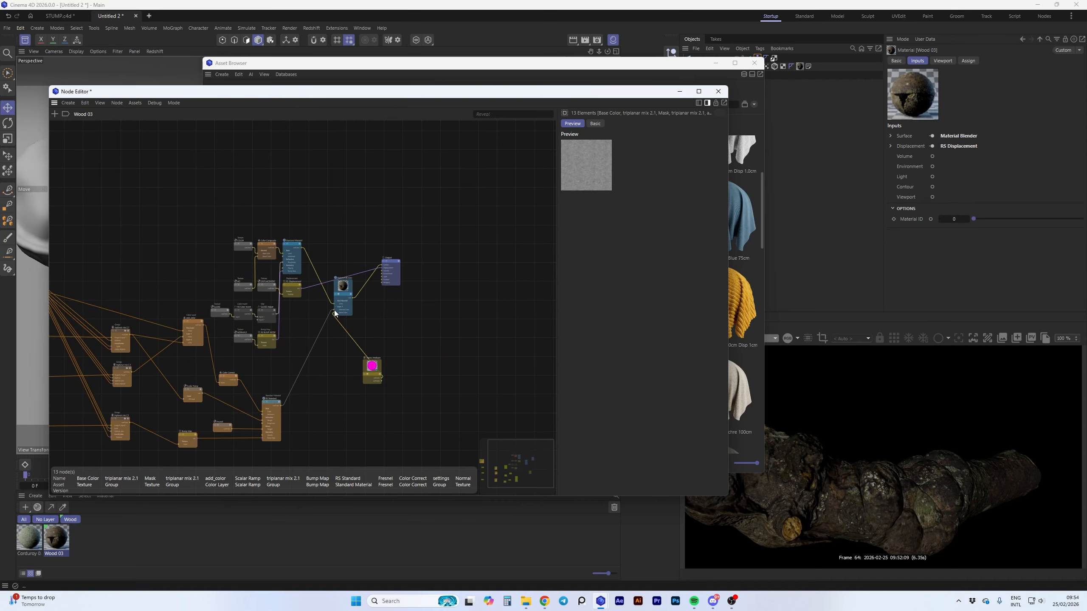
{"action": "middle_click_drag", "start_coordinate": [223, 273], "coordinate": [445, 274]}
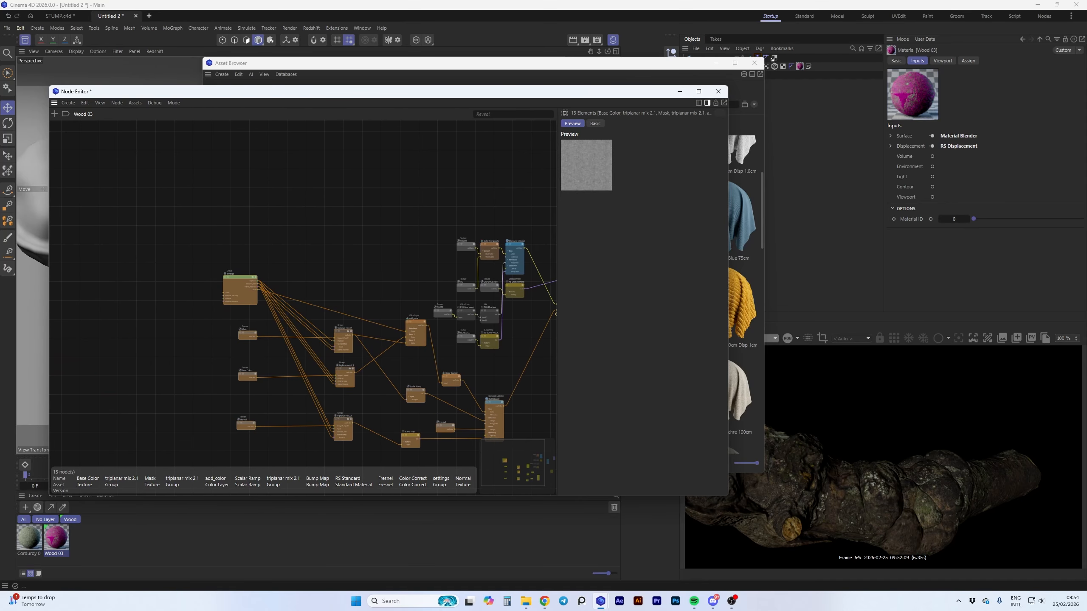
Enable Triplanar in the corduroy settings group, and close the Asset Browser and Node Editor
{"action": "left_click", "coordinate": [237, 279]}
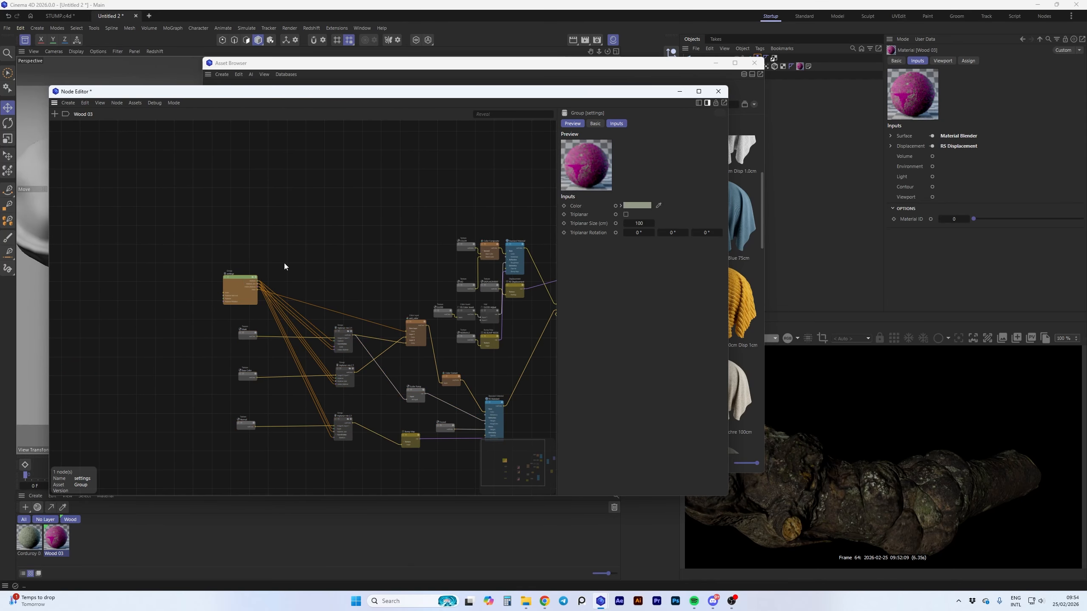
{"action": "left_click", "coordinate": [627, 215]}
{"action": "left_click", "coordinate": [754, 62]}
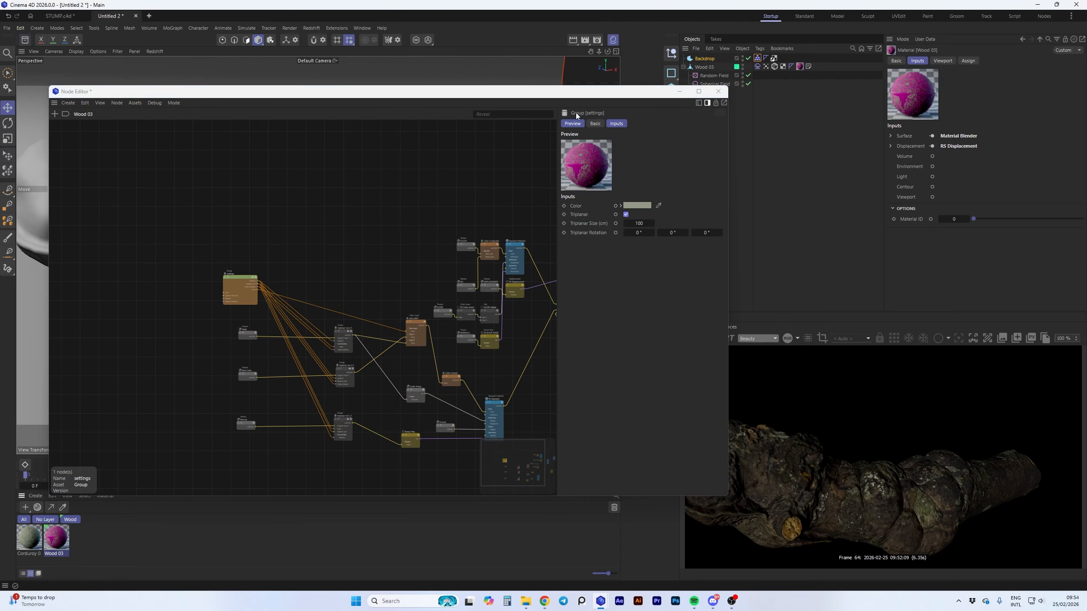
{"action": "left_click", "coordinate": [718, 91]}
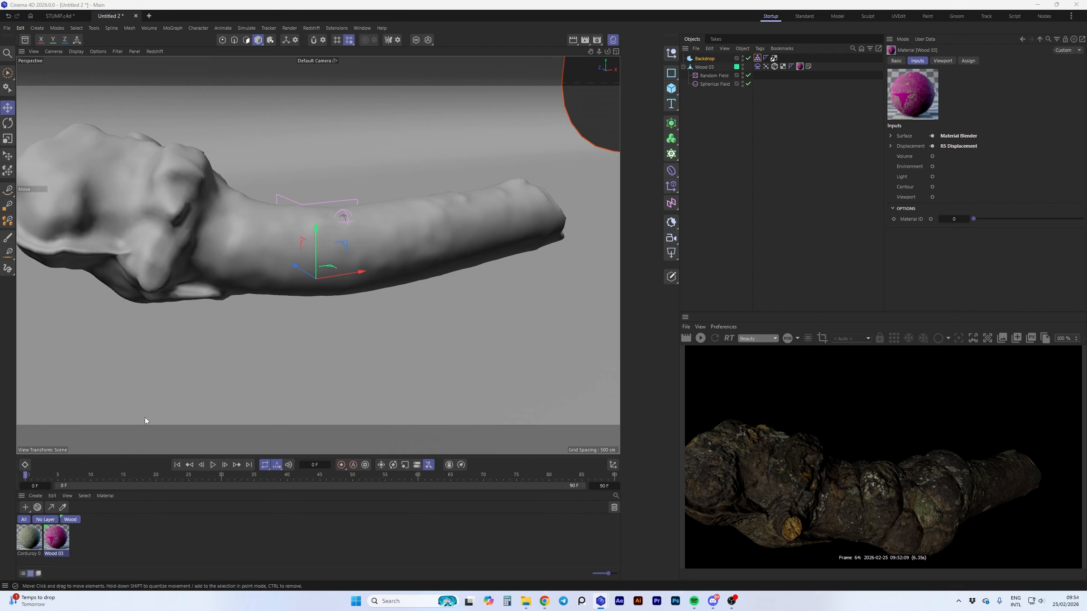
Play the inflation simulation to frame 20 and preview the blended material in an enlarged render view
{"action": "left_click", "coordinate": [213, 465]}
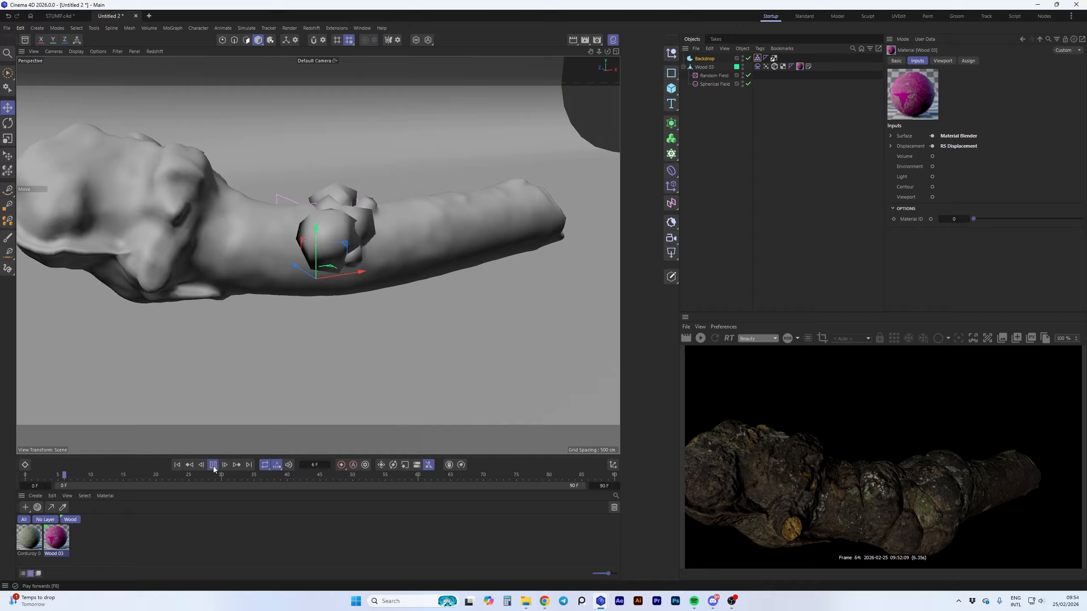
{"action": "left_click", "coordinate": [213, 468]}
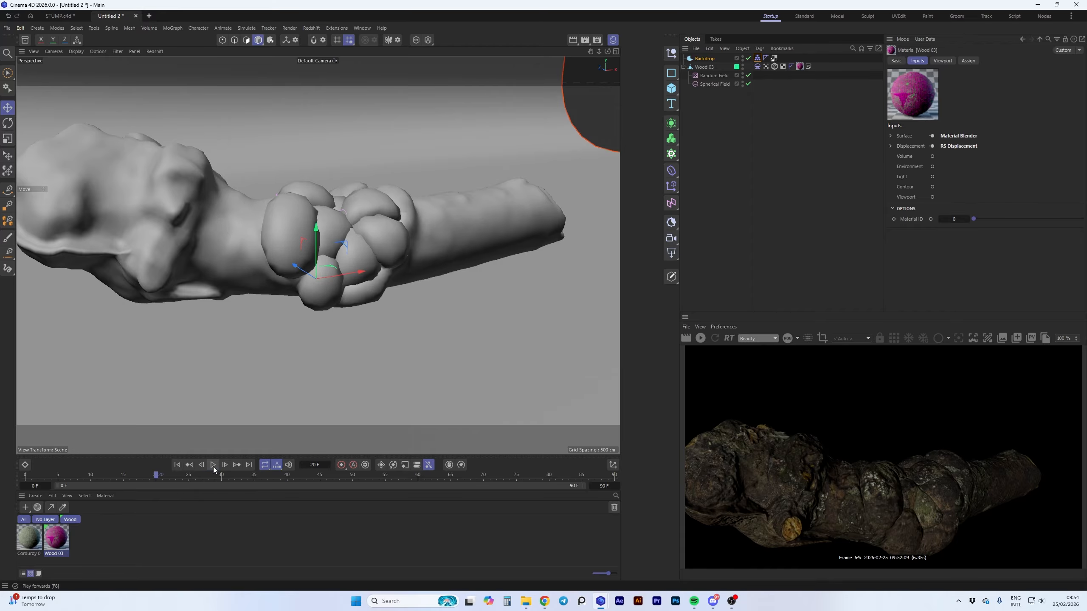
{"action": "left_click", "coordinate": [702, 339]}
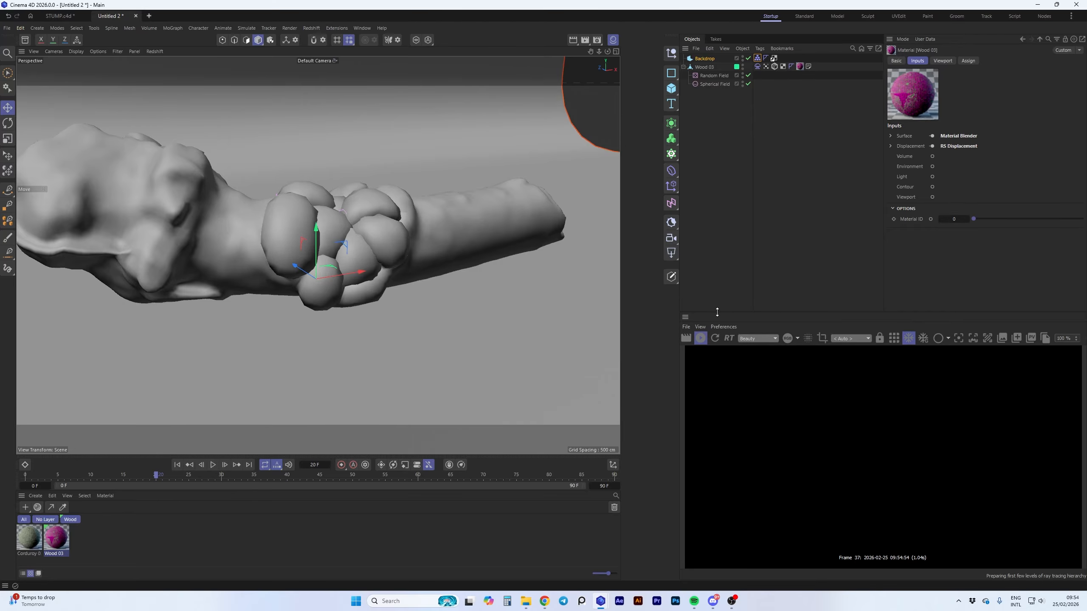
{"action": "left_click_drag", "start_coordinate": [696, 314], "coordinate": [696, 226]}
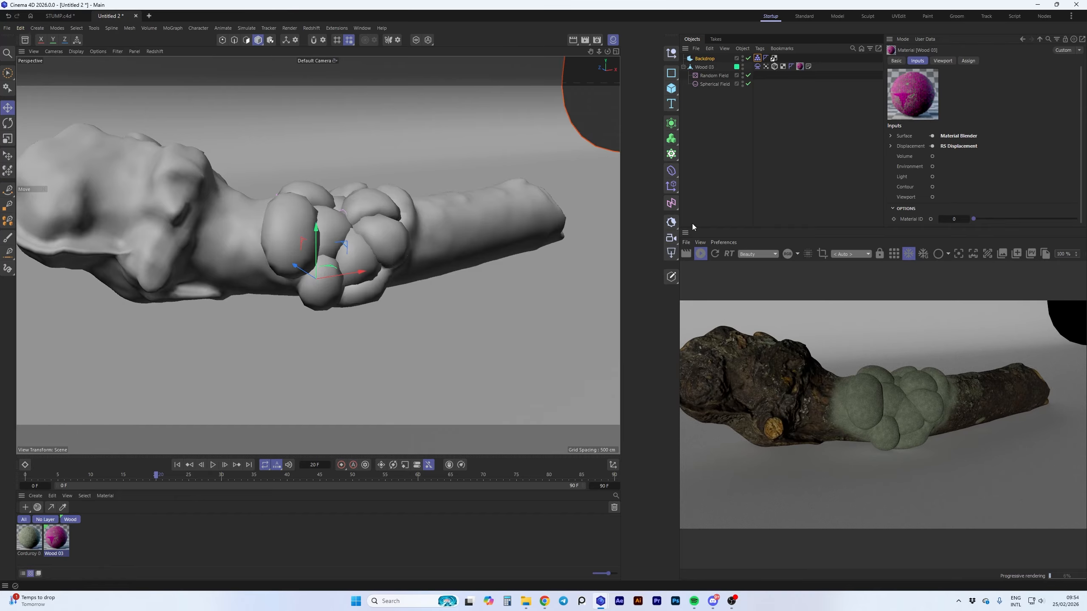
{"action": "left_click", "coordinate": [702, 254]}
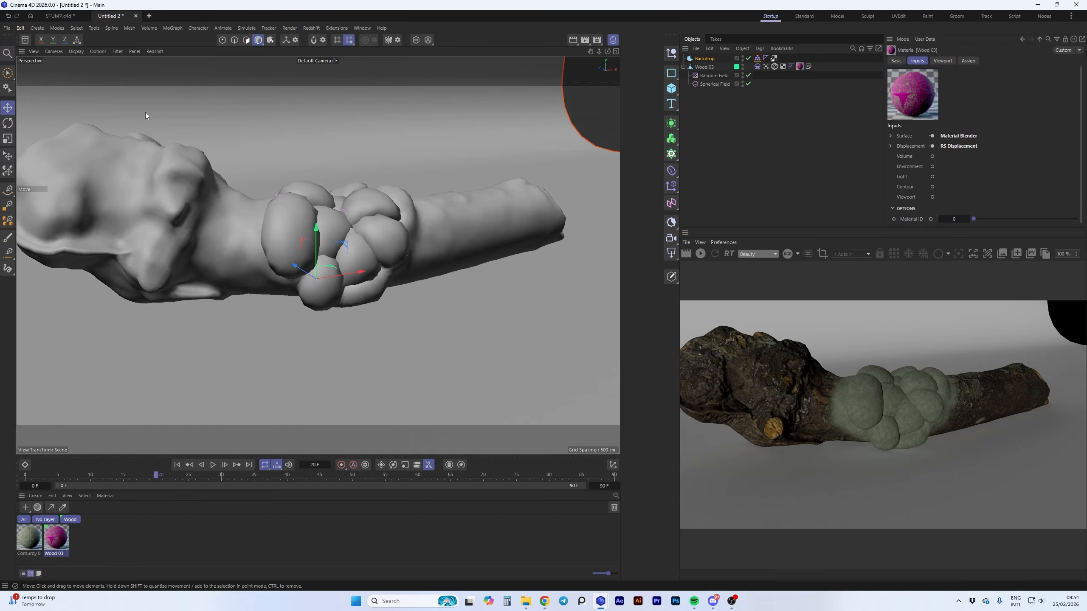
Add a dome light to the scene using the studio HDRI hdr-light-studio_06
{"action": "left_click", "coordinate": [26, 41]}
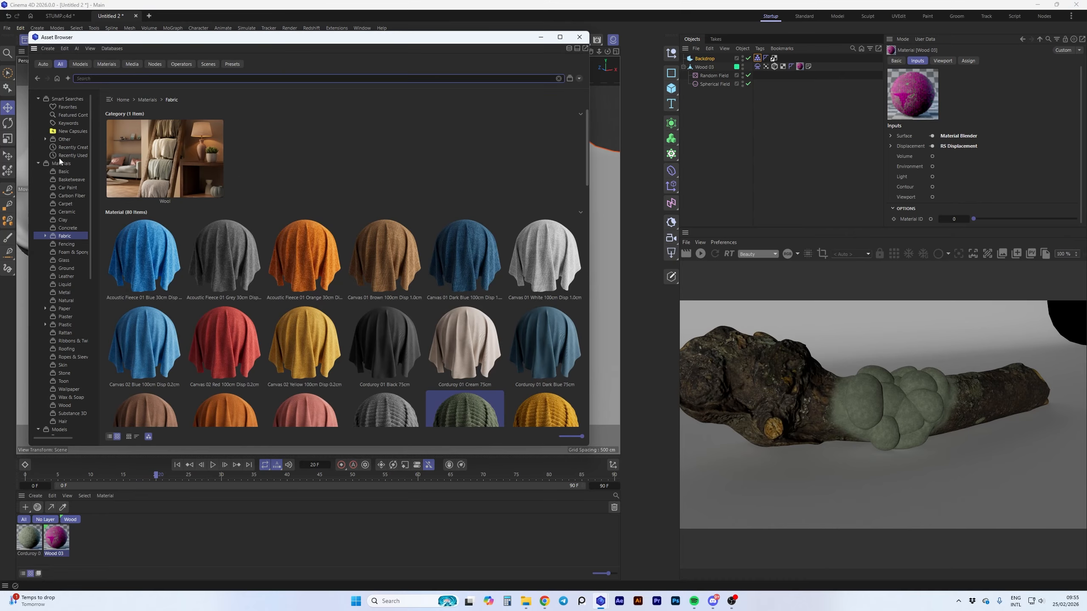
{"action": "left_click", "coordinate": [39, 163]}
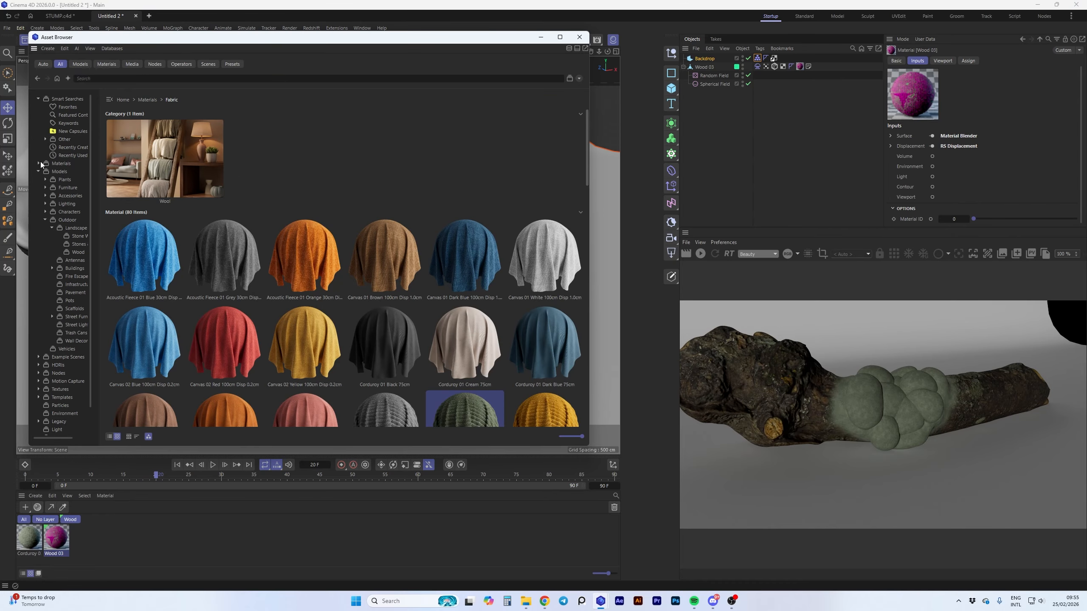
{"action": "left_click", "coordinate": [38, 365]}
{"action": "left_click", "coordinate": [65, 390]}
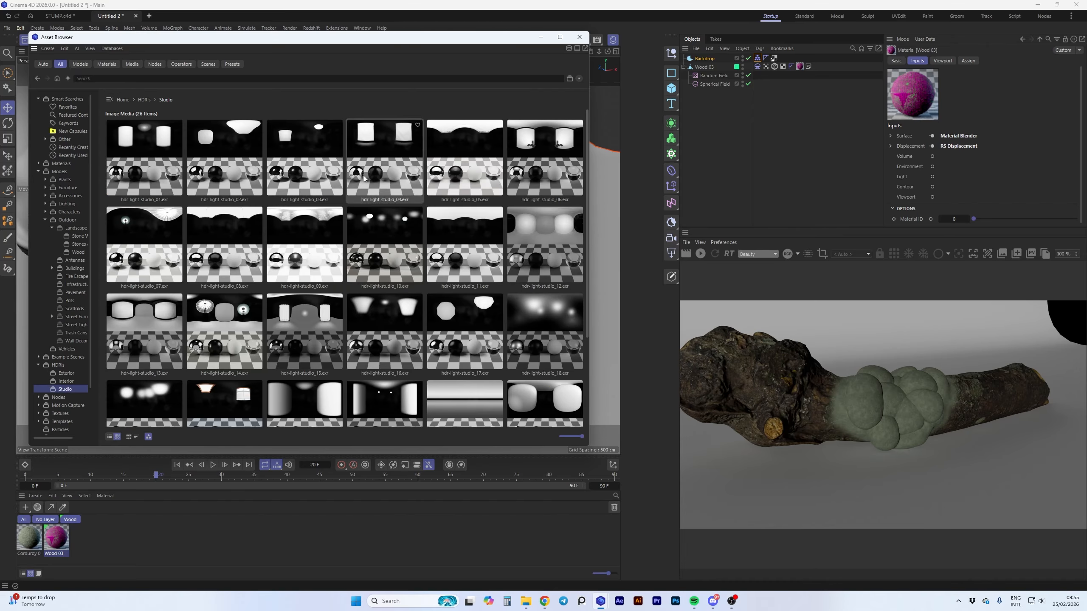
{"action": "left_click_drag", "start_coordinate": [540, 150], "coordinate": [608, 122]}
{"action": "left_click", "coordinate": [540, 37]}
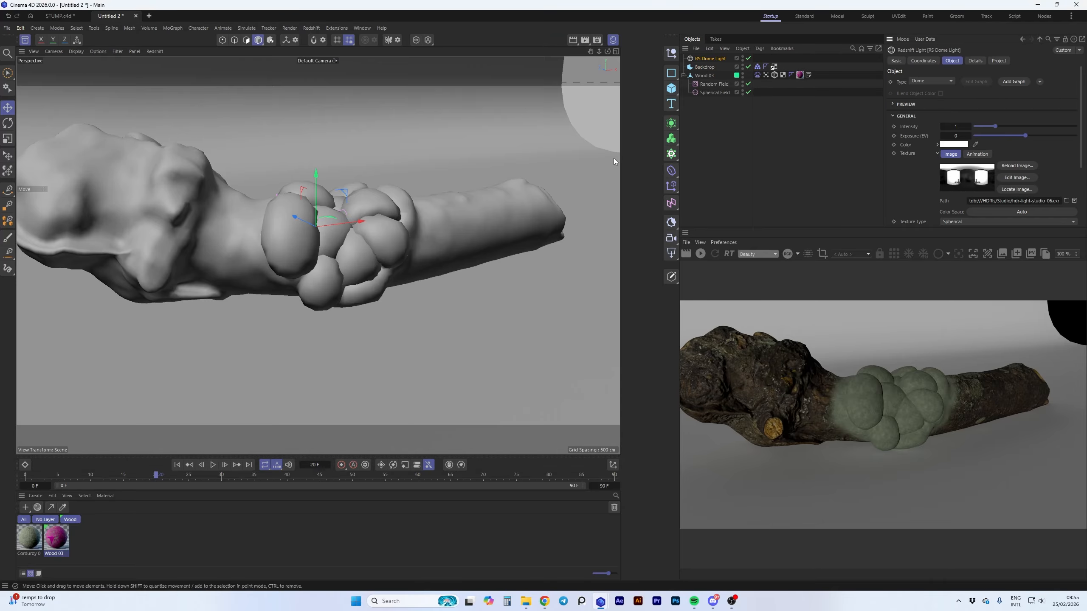
Render the log under the dome light and examine the corduroy texture on the bulges up close
{"action": "left_click", "coordinate": [701, 254]}
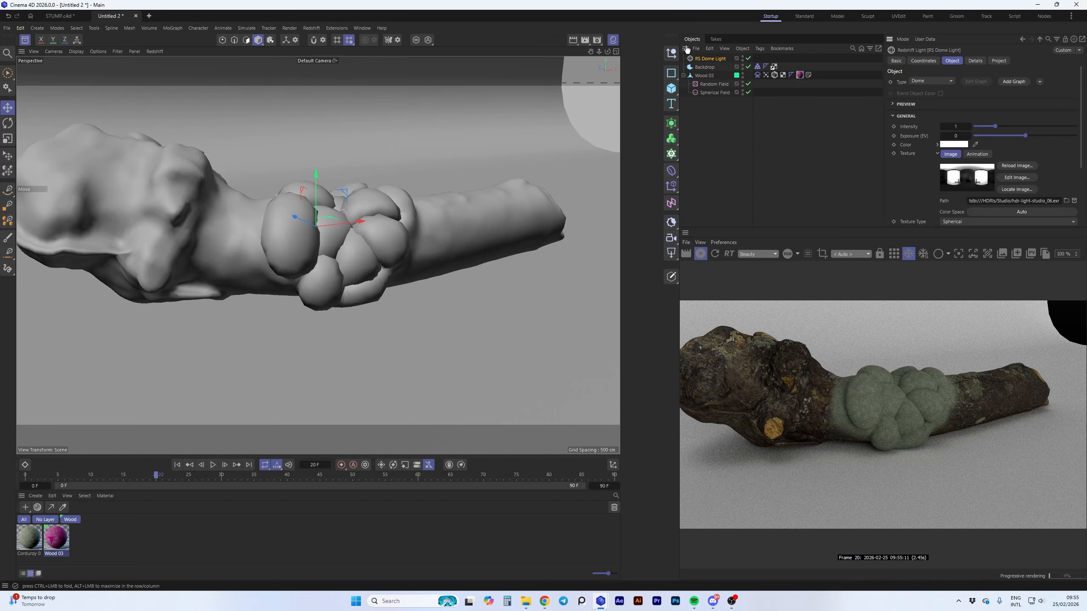
{"action": "left_click_drag", "start_coordinate": [591, 51], "coordinate": [634, 51]}
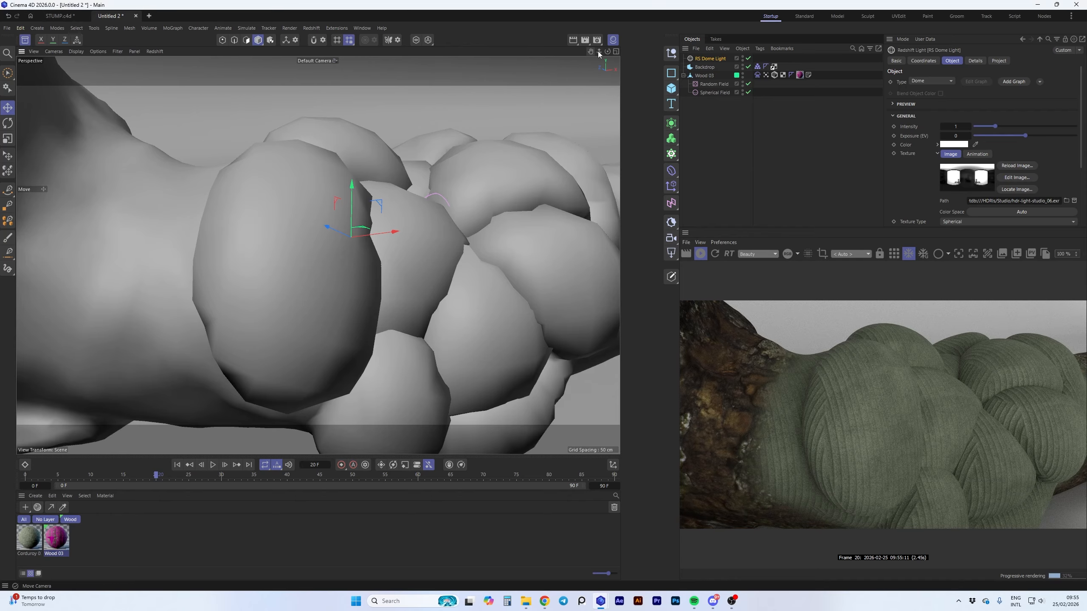
{"action": "mouse_move", "coordinate": [599, 51]}
{"action": "left_mouse_down"}
{"action": "mouse_move", "coordinate": [561, 52]}
{"action": "mouse_move", "coordinate": [609, 52]}
{"action": "left_mouse_up"}
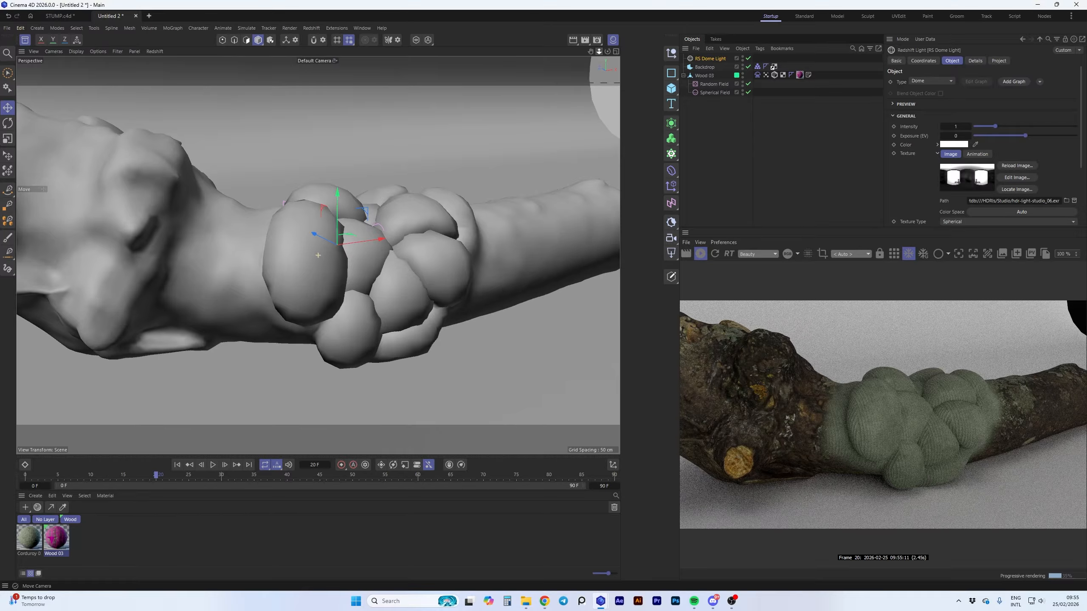
{"action": "left_click_drag", "start_coordinate": [318, 254], "coordinate": [318, 254], "text": "alt"}
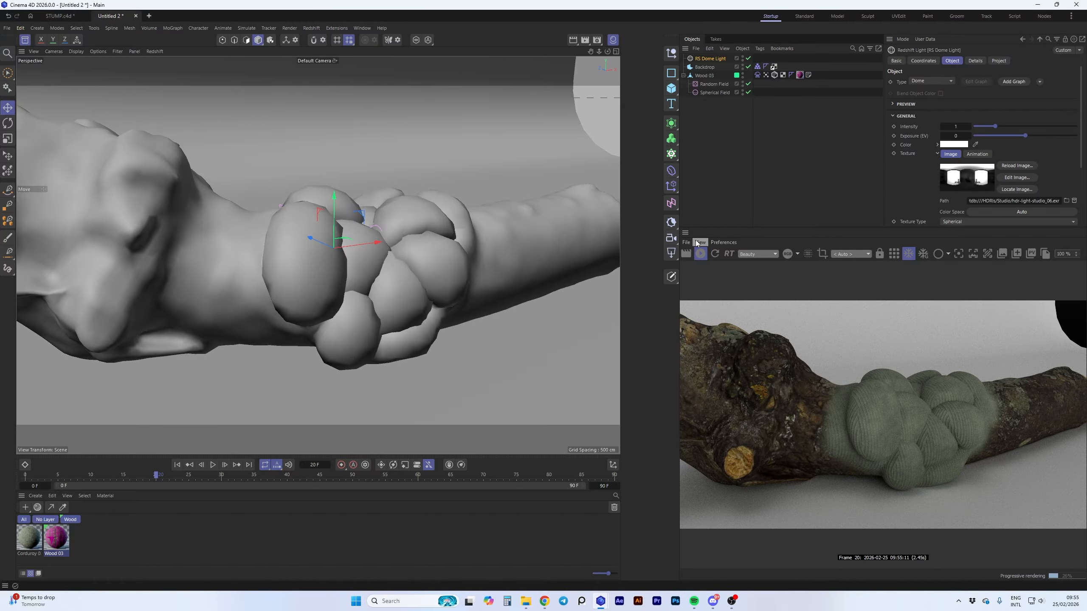
{"action": "left_click", "coordinate": [700, 253]}
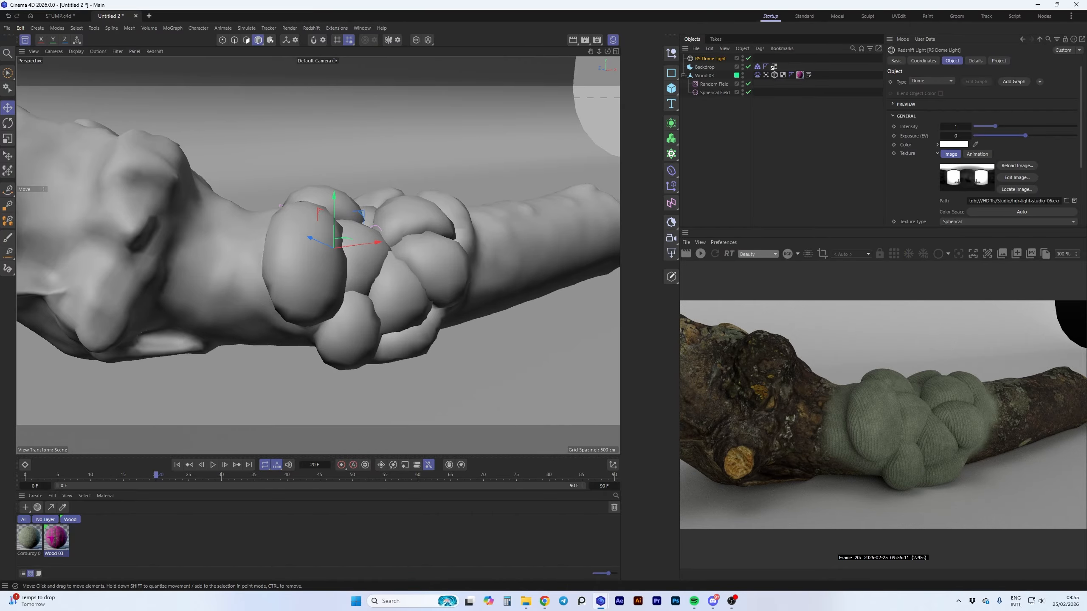
Load the Wax Plain 01 White 15cm material from the Wax & Soap category into the scene
{"action": "left_click", "coordinate": [25, 40]}
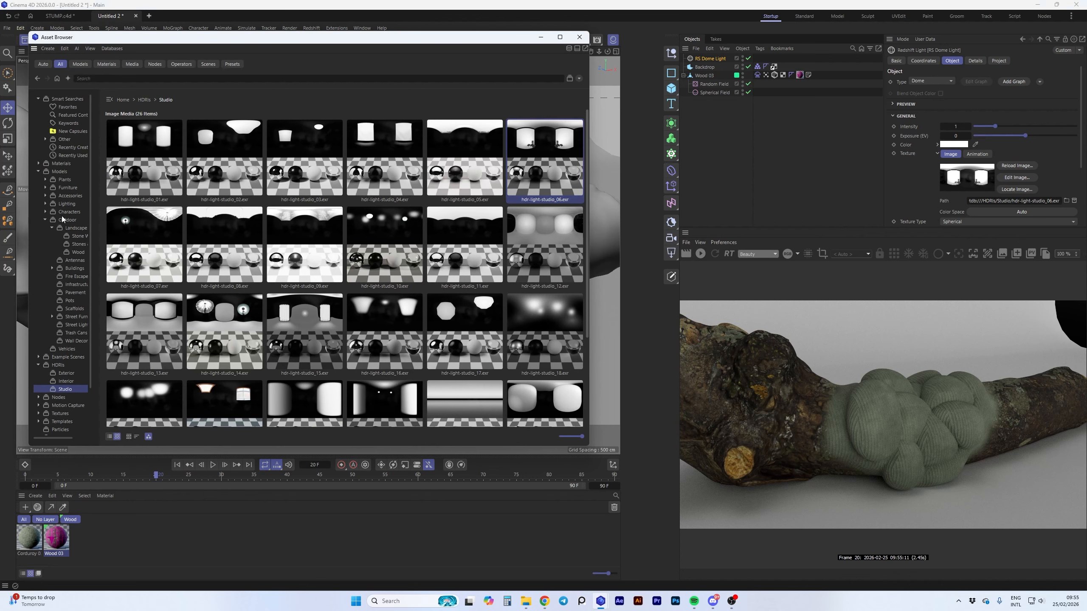
{"action": "left_click", "coordinate": [58, 163]}
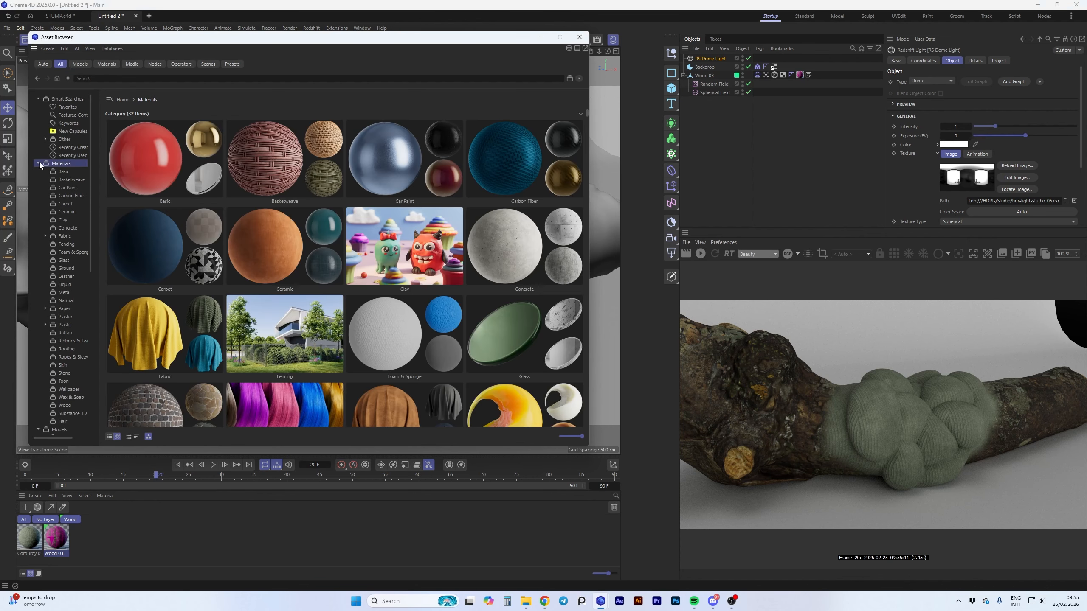
{"action": "left_click", "coordinate": [66, 398]}
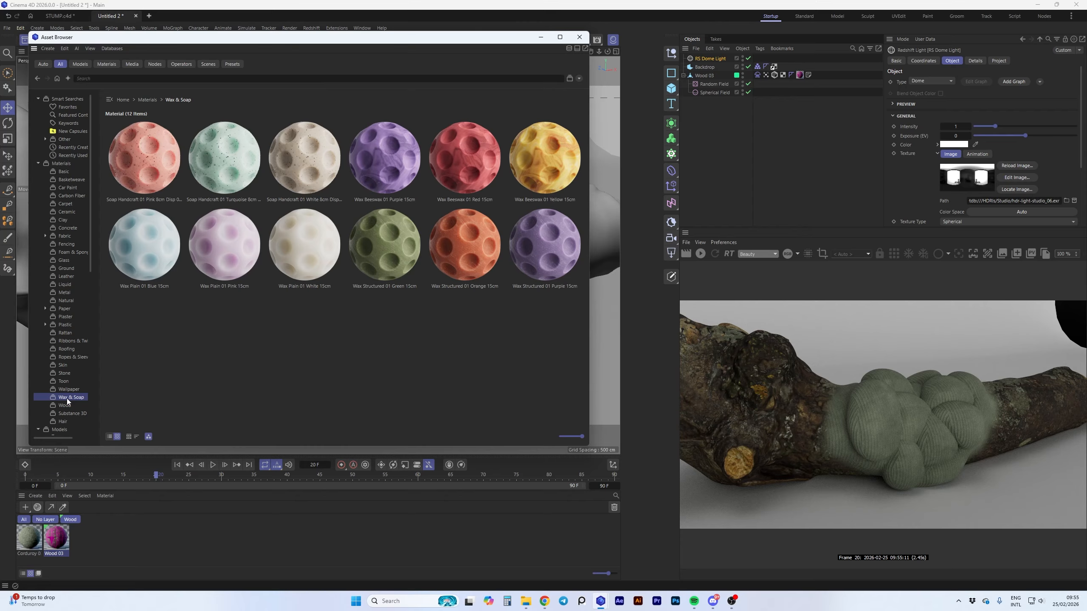
{"action": "double_click", "coordinate": [309, 256]}
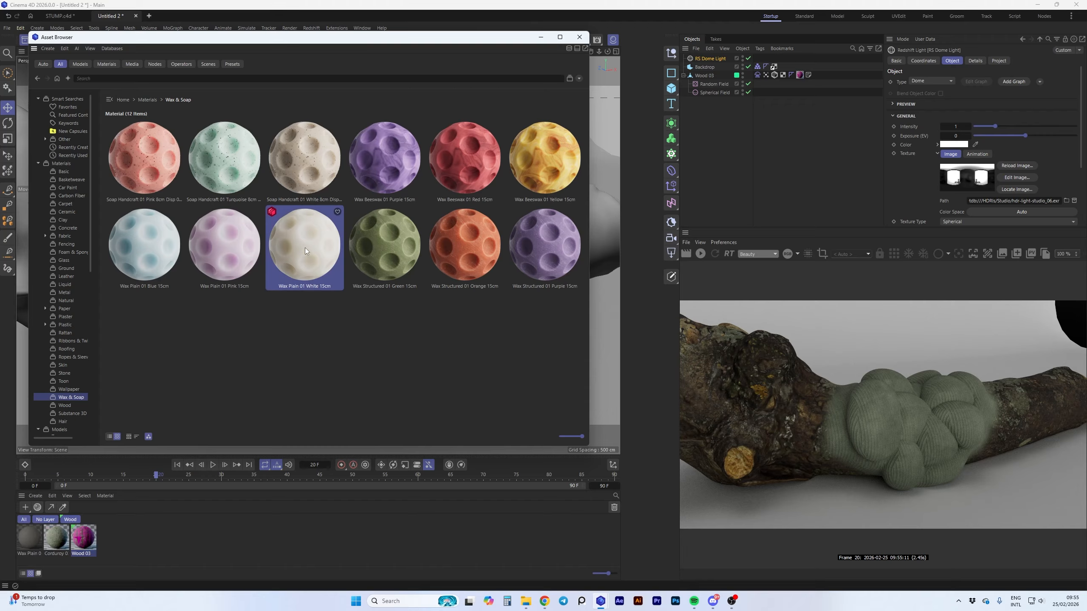
{"action": "left_click", "coordinate": [26, 541]}
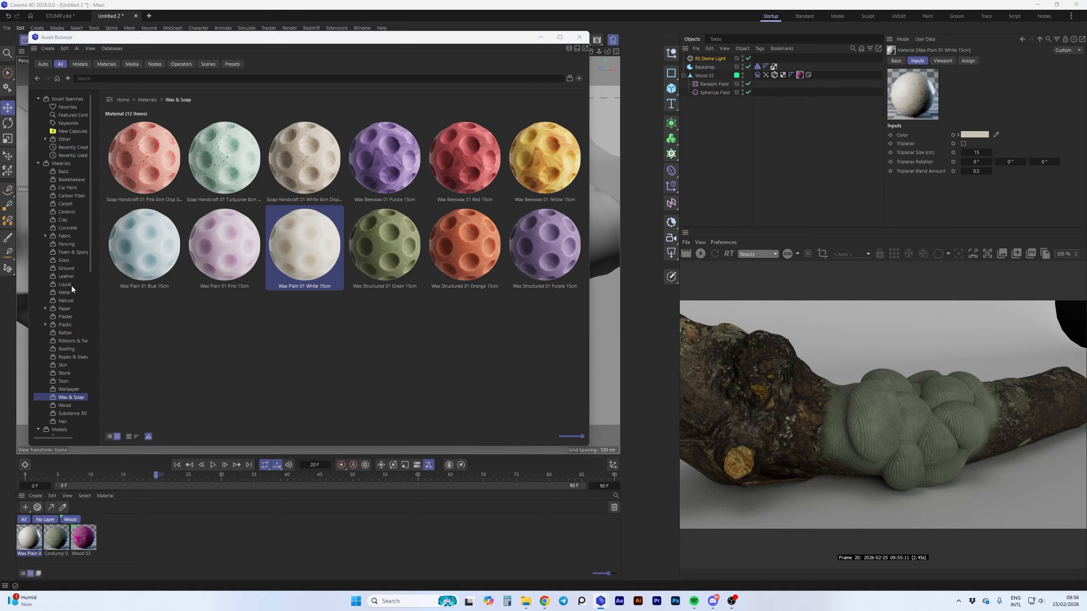
Load the Wax material from the Basic category into the scene and select the Wood 03 material
{"action": "left_click", "coordinate": [75, 171]}
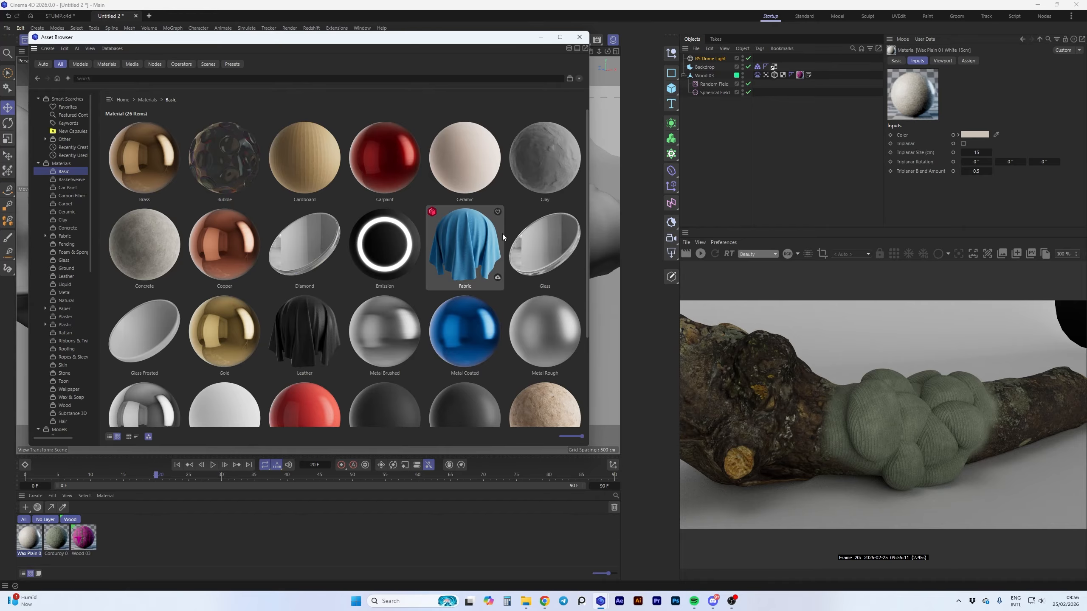
{"action": "scroll", "coordinate": [503, 234], "scroll_direction": "down", "scroll_amount": 3}
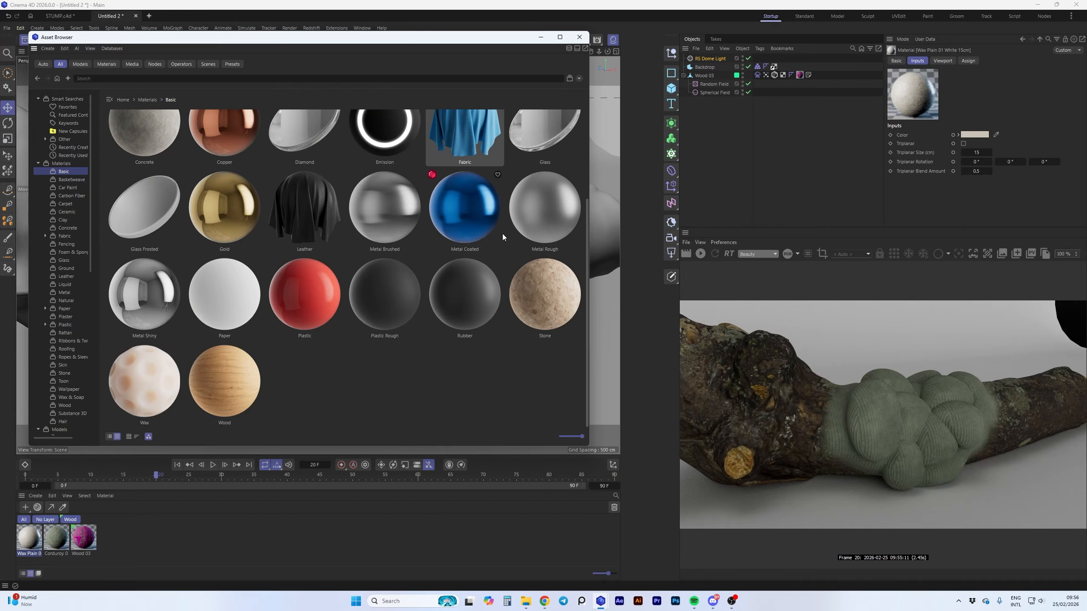
{"action": "double_click", "coordinate": [156, 373]}
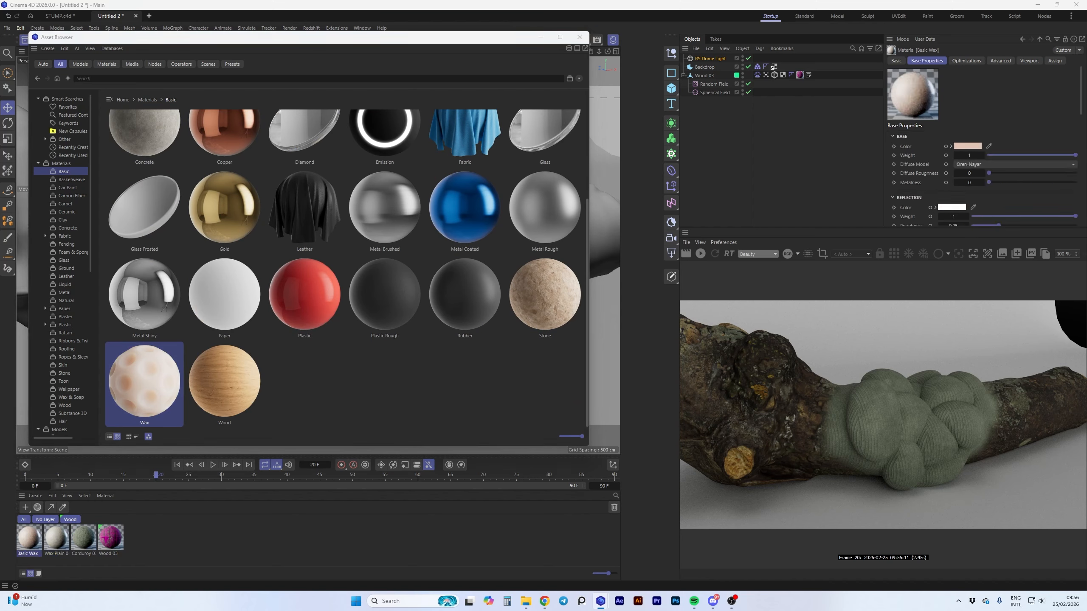
{"action": "left_click", "coordinate": [107, 541]}
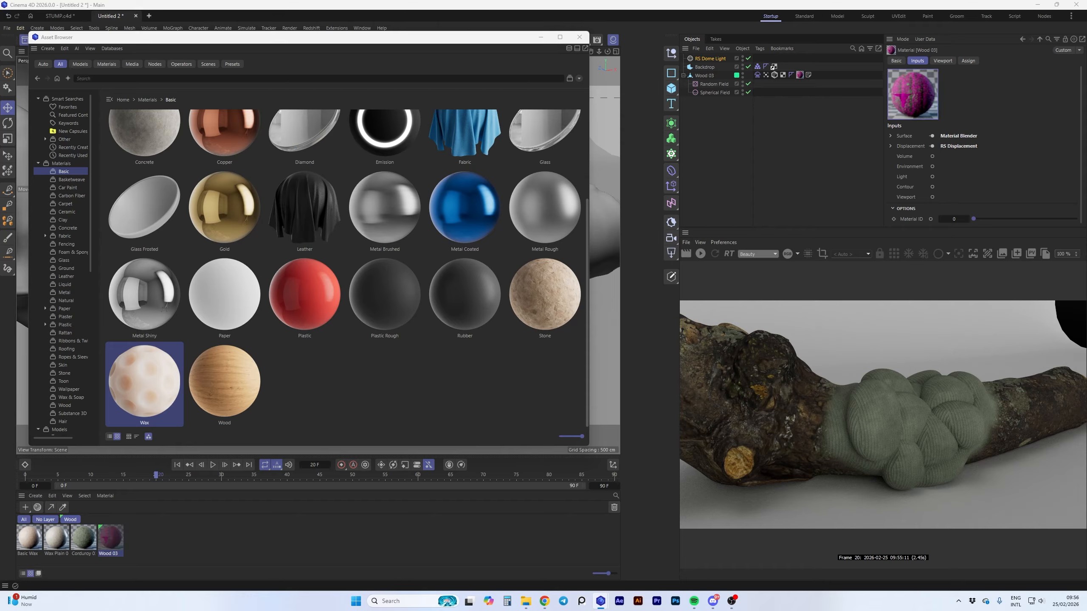
Render the log with the wax blend and examine its surface on the bulges
{"action": "left_click", "coordinate": [702, 254]}
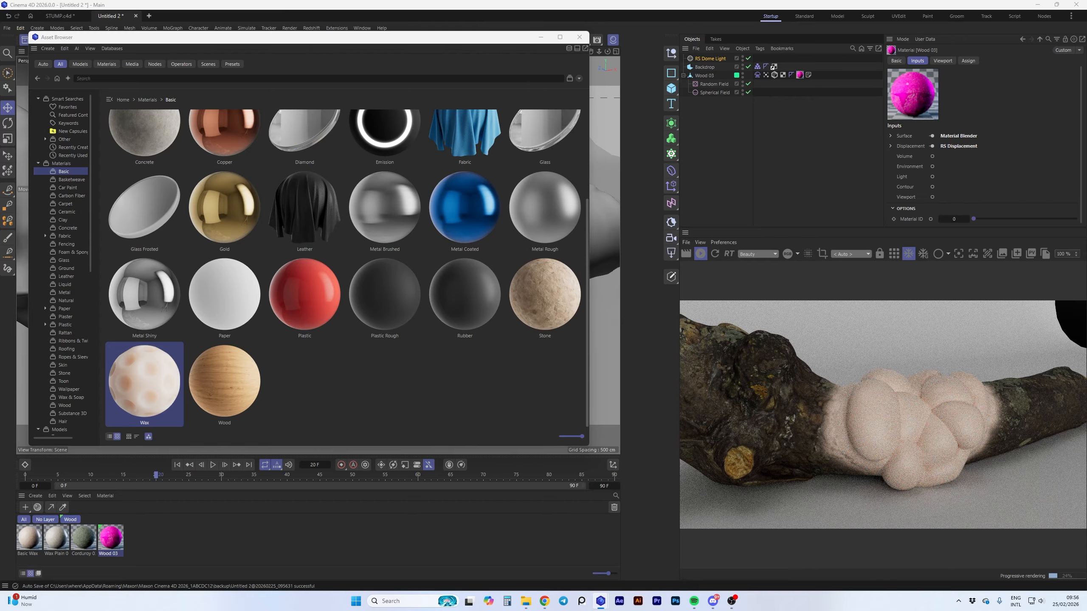
{"action": "left_click", "coordinate": [541, 37]}
{"action": "mouse_move", "coordinate": [608, 51]}
{"action": "left_mouse_down"}
{"action": "mouse_move", "coordinate": [462, 58]}
{"action": "mouse_move", "coordinate": [608, 51]}
{"action": "left_mouse_up"}
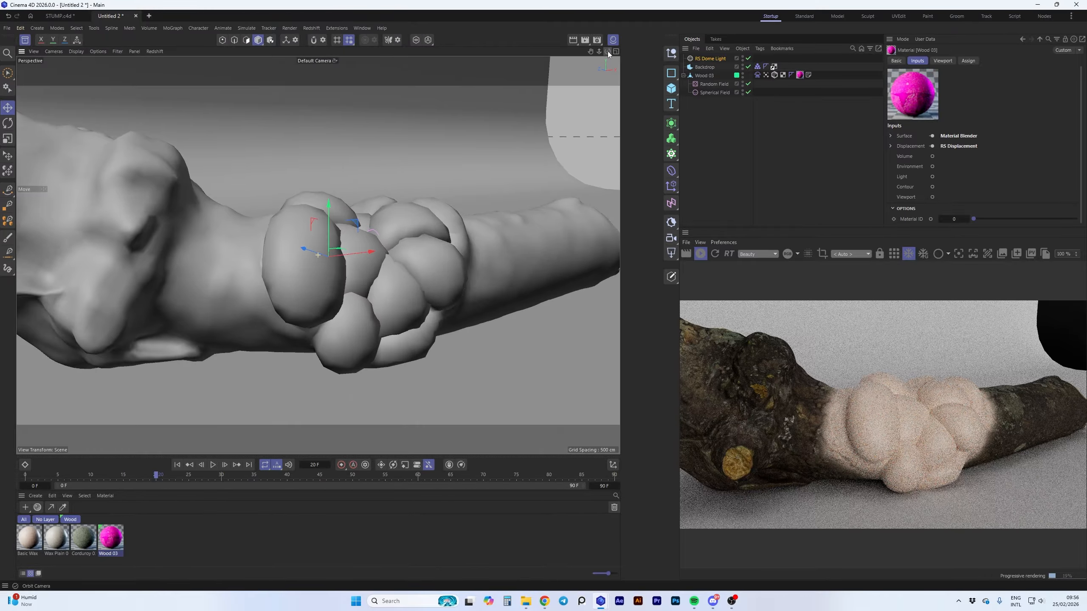
{"action": "left_click", "coordinate": [700, 254]}
Load the Metal Paint Rusted Edges 001 OldYellow 80cm material from the Metal category and select it
{"action": "left_click", "coordinate": [26, 41]}
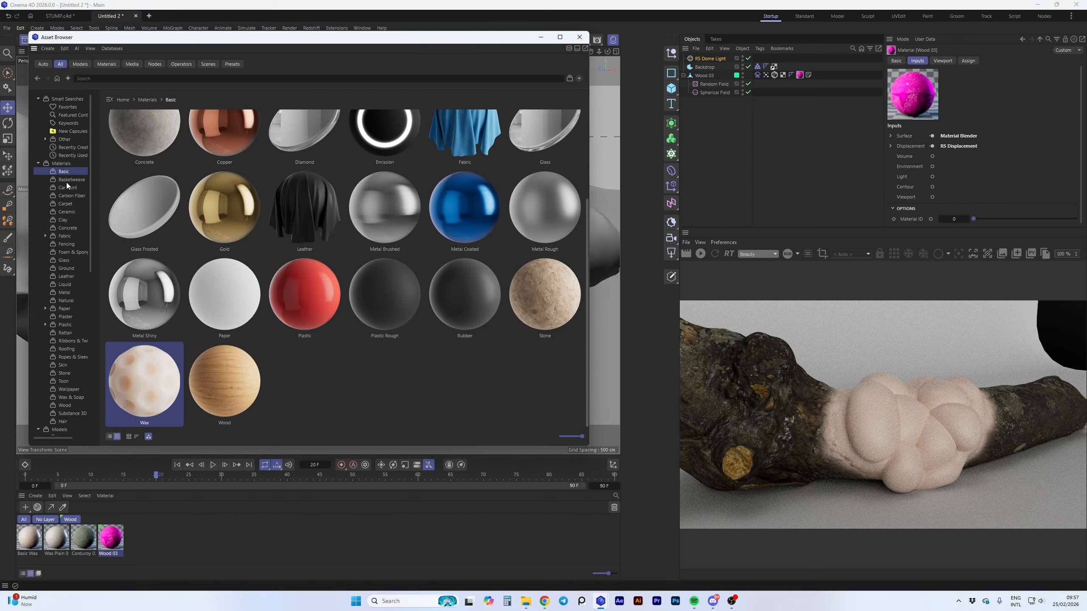
{"action": "left_click", "coordinate": [66, 294]}
{"action": "scroll", "coordinate": [486, 214], "scroll_direction": "down", "scroll_amount": 5}
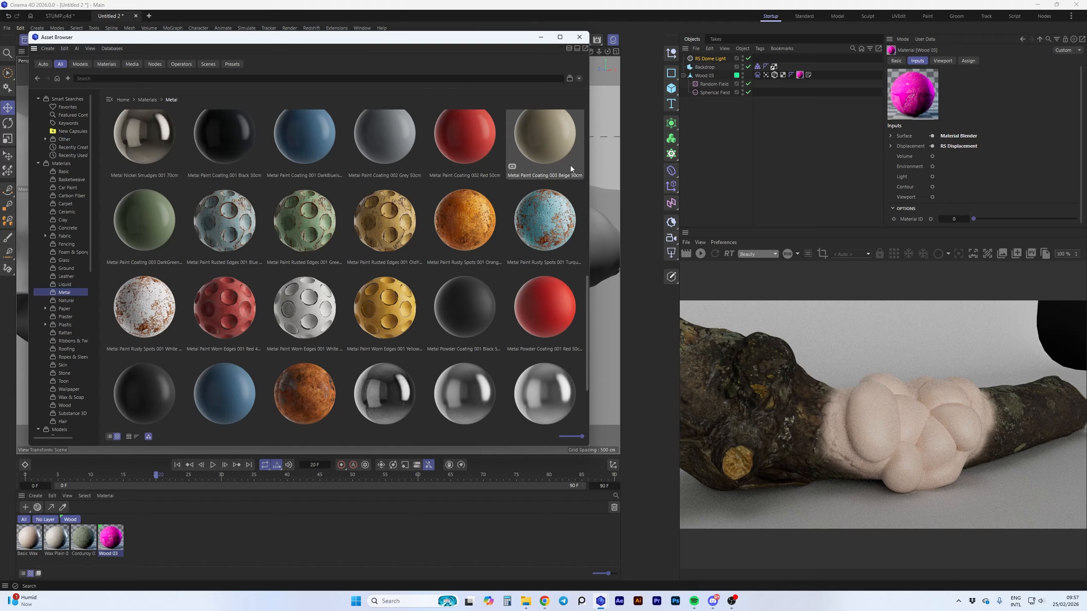
{"action": "double_click", "coordinate": [388, 220]}
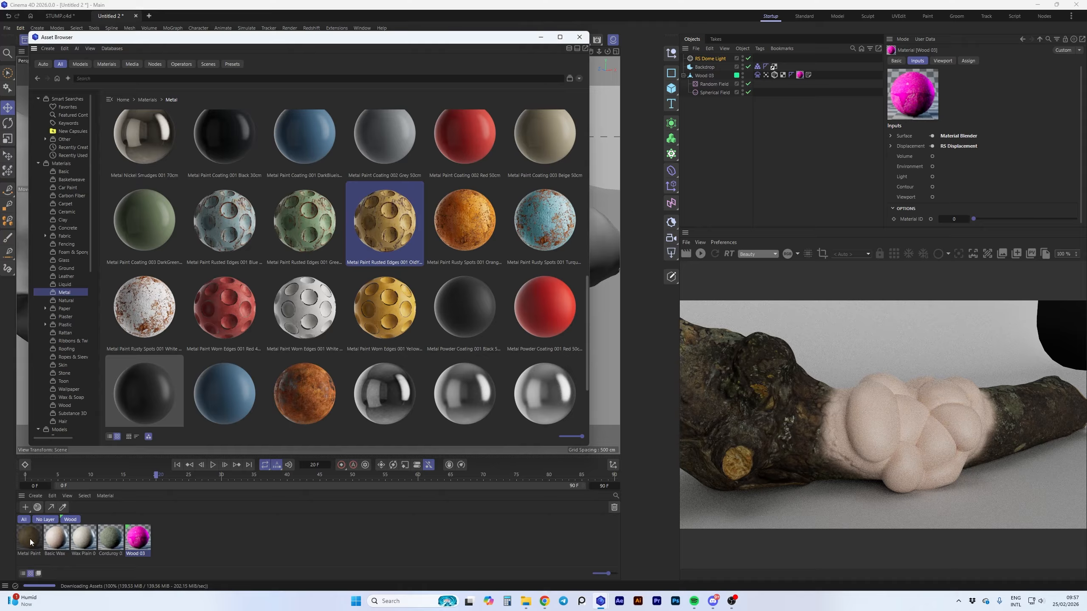
{"action": "left_click", "coordinate": [29, 538]}
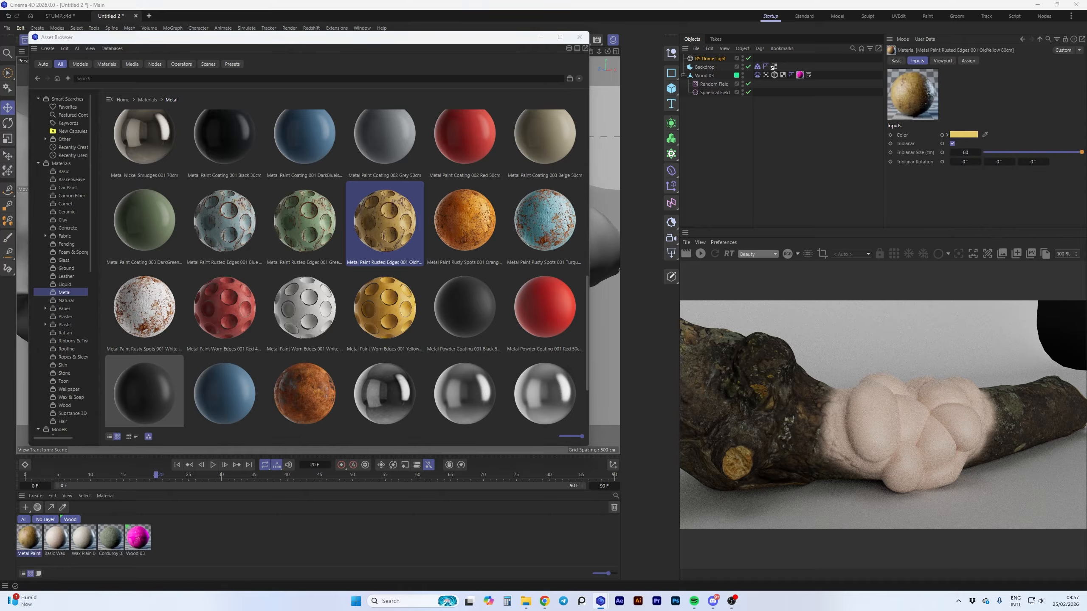
Apply the yellow Metal Paint Rusted Edges material to the Wood 03 log object and start the render
{"action": "left_click", "coordinate": [137, 538]}
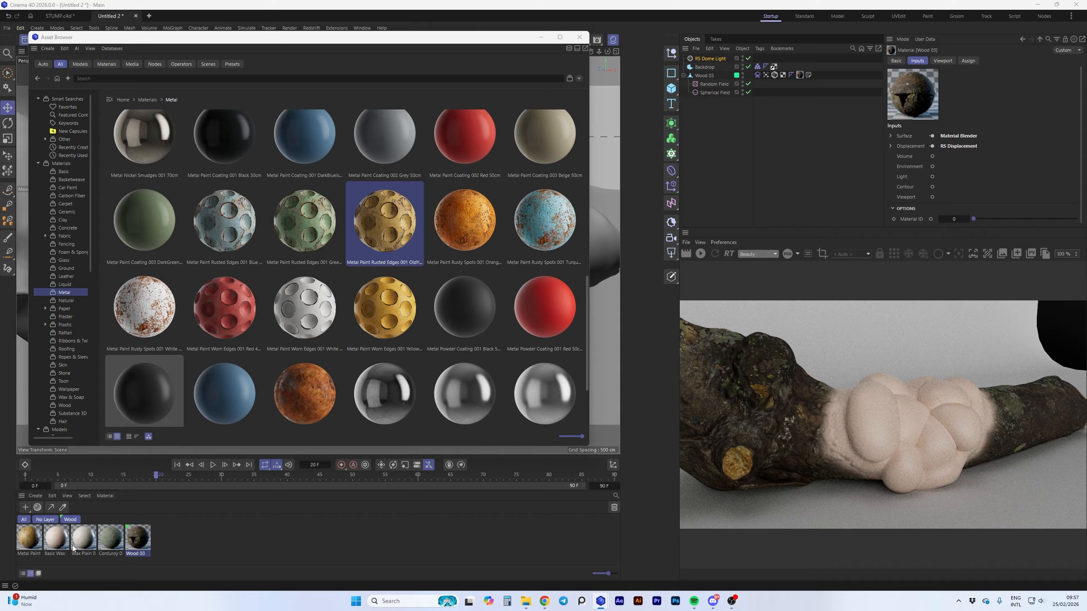
{"action": "left_click", "coordinate": [29, 538]}
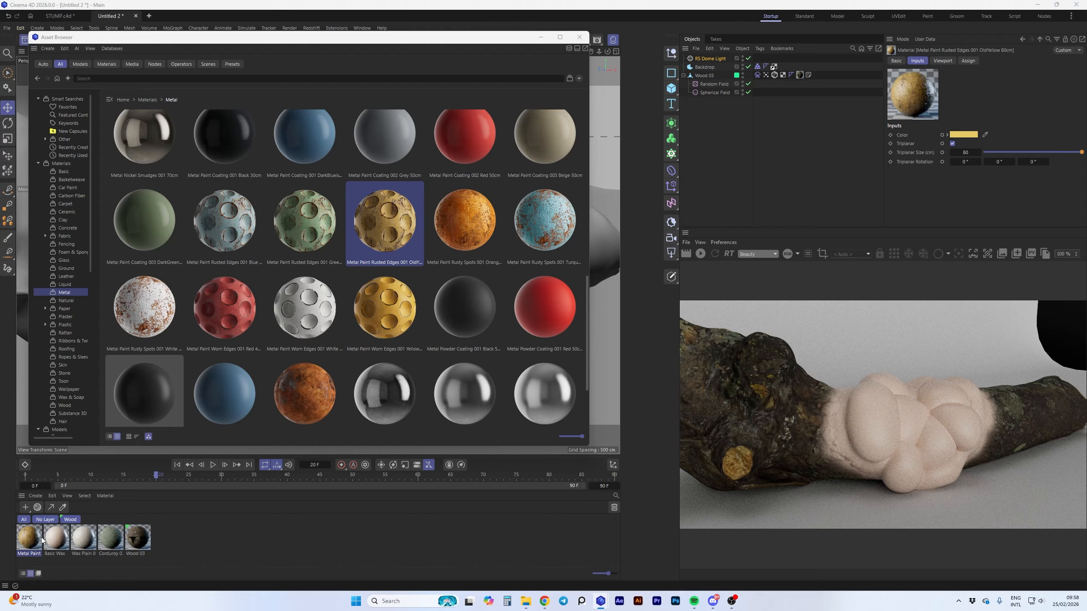
{"action": "mouse_move", "coordinate": [42, 541]}
{"action": "left_mouse_down"}
{"action": "mouse_move", "coordinate": [776, 80]}
{"action": "mouse_move", "coordinate": [798, 77]}
{"action": "left_mouse_up"}
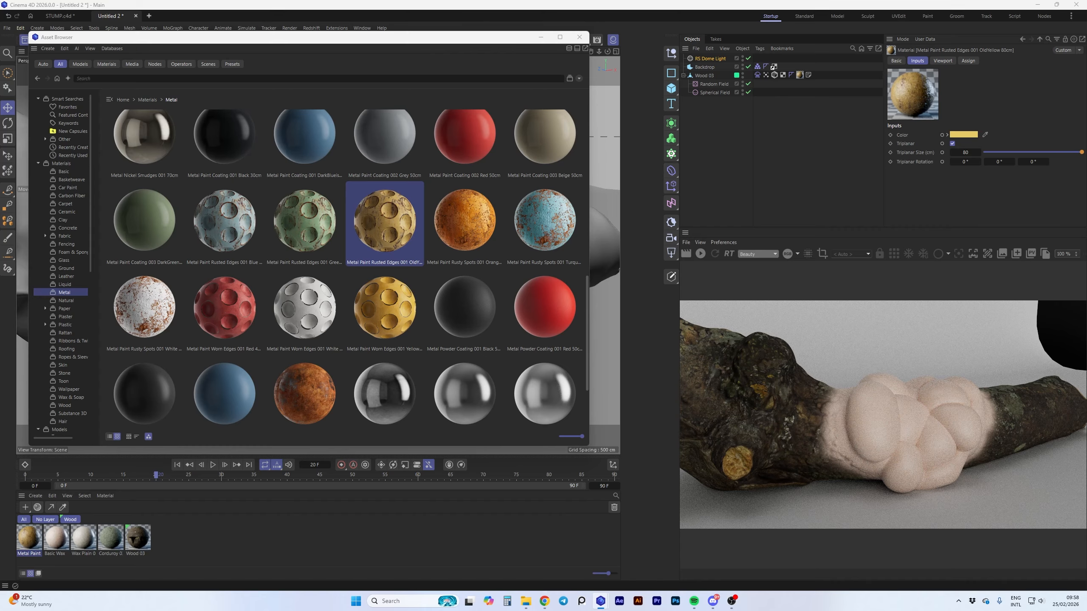
{"action": "left_click", "coordinate": [701, 254]}
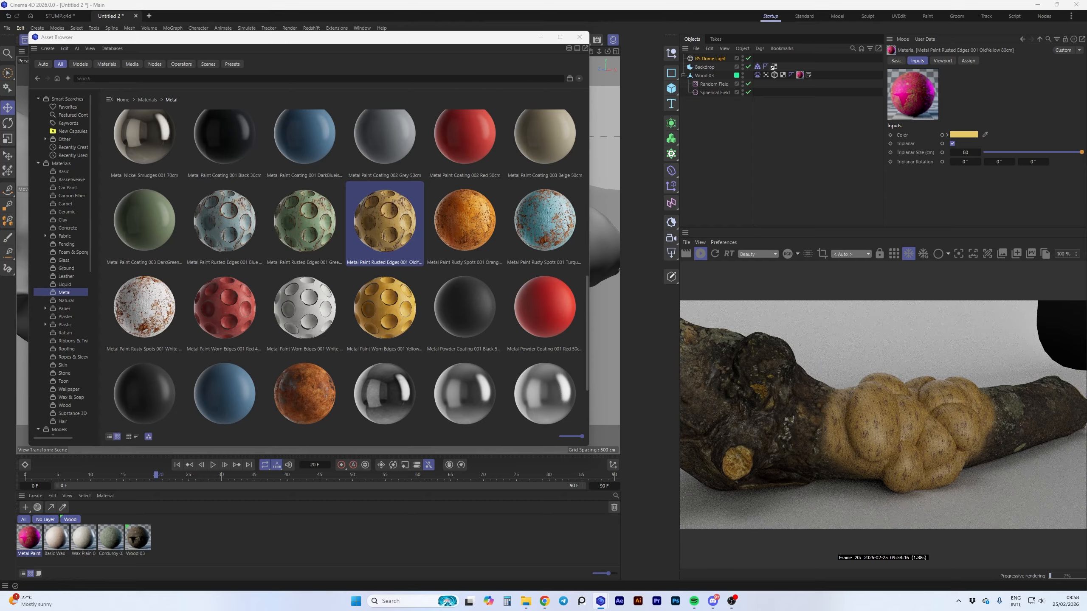
Set the metal paint material's triplanar size to 250 cm and stop the render
{"action": "type", "text": "250"}
{"action": "key", "text": "Return"}
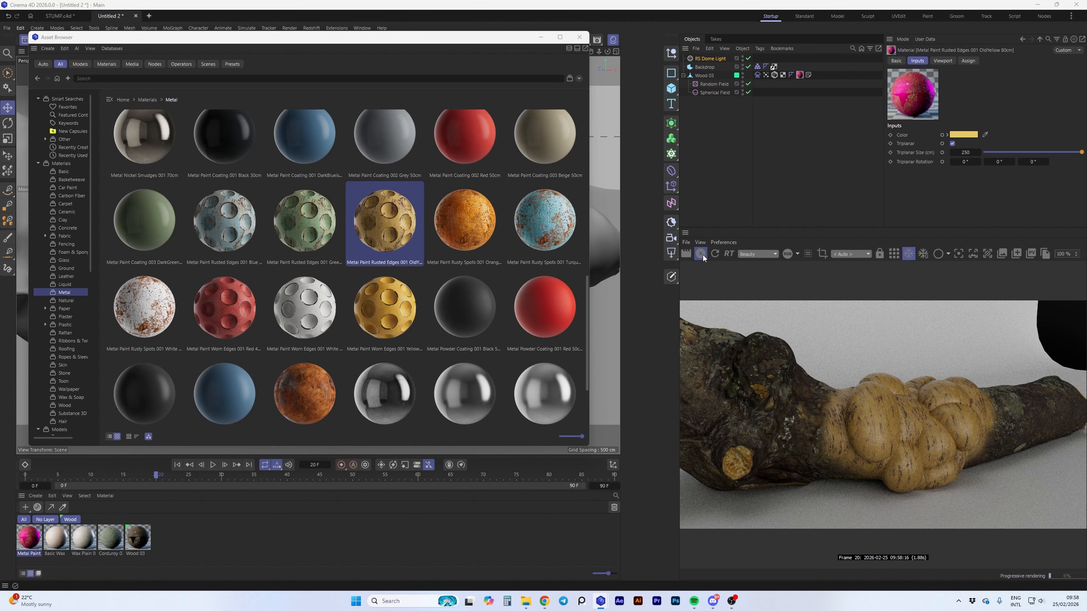
{"action": "left_click", "coordinate": [701, 254]}
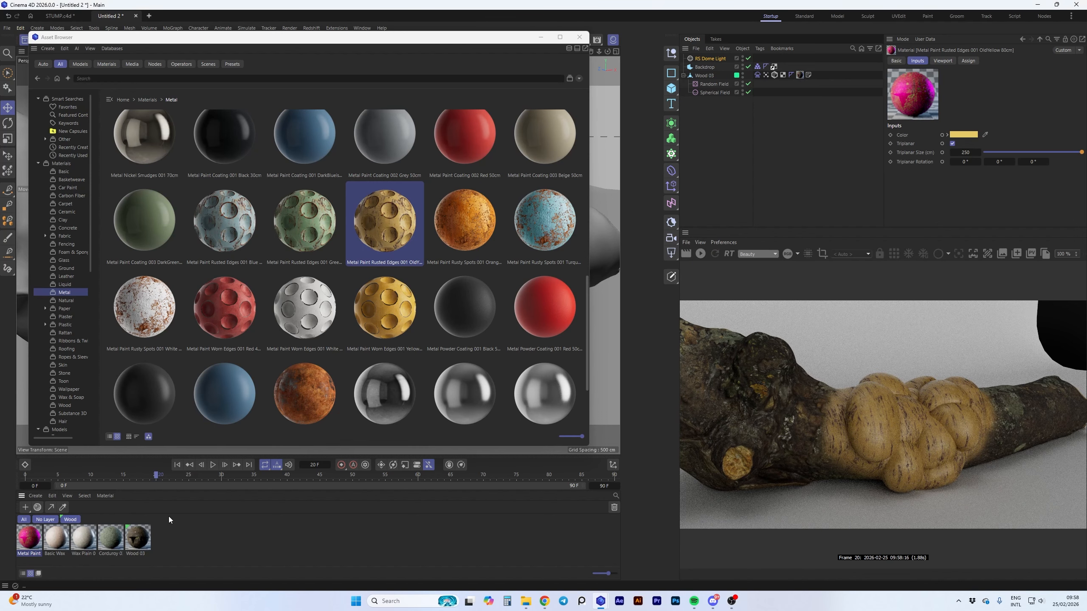
Load the Liquid Honey 001 material from the Liquid category into the scene
{"action": "scroll", "coordinate": [280, 253], "scroll_direction": "down", "scroll_amount": 2}
{"action": "scroll", "coordinate": [284, 258], "scroll_direction": "up", "scroll_amount": 5}
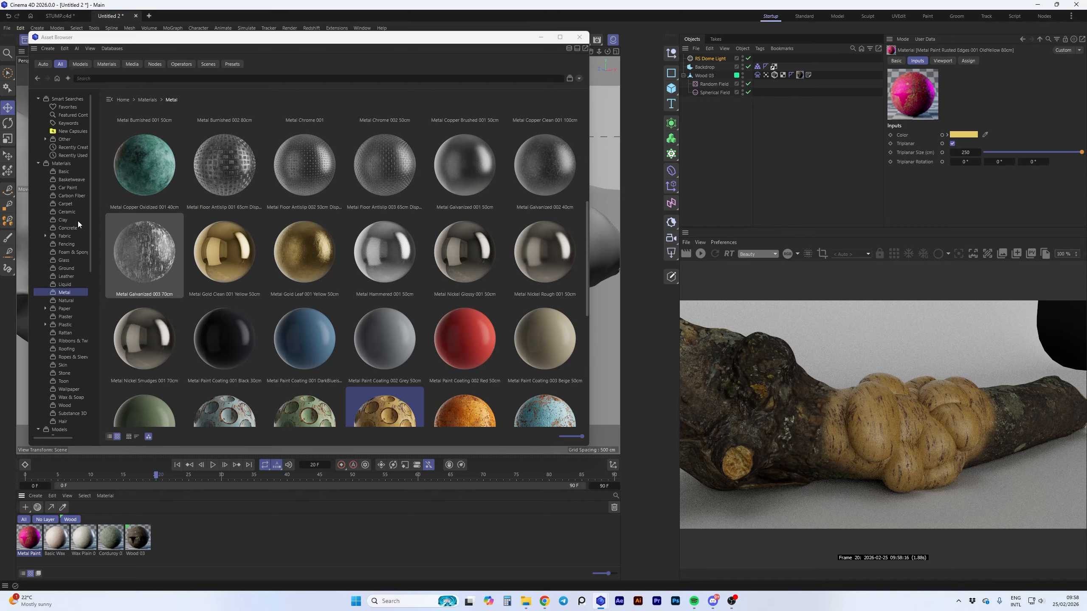
{"action": "left_click", "coordinate": [67, 283]}
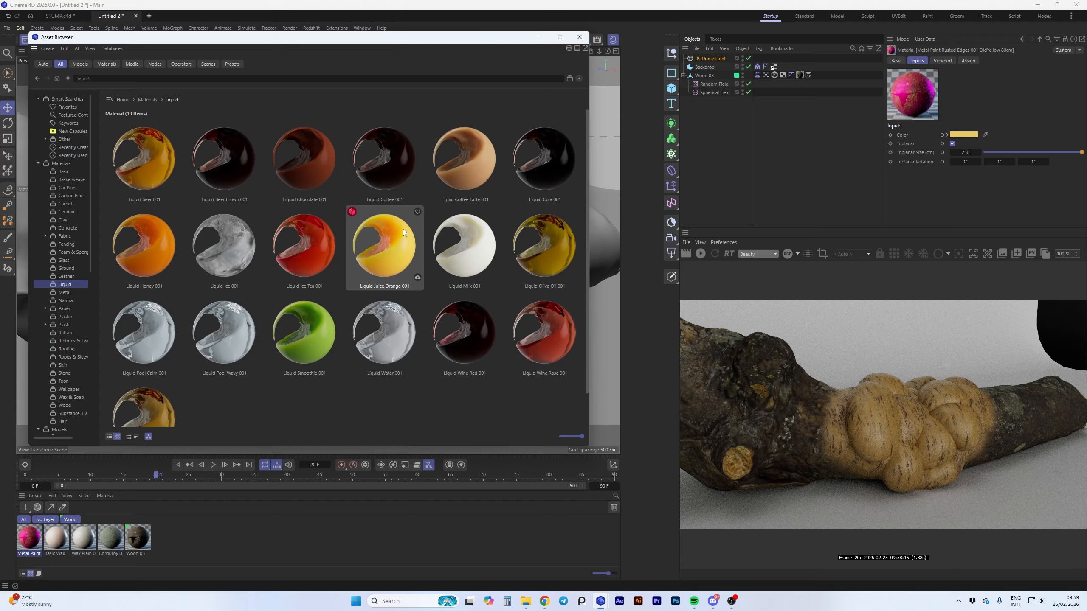
{"action": "left_click", "coordinate": [161, 249]}
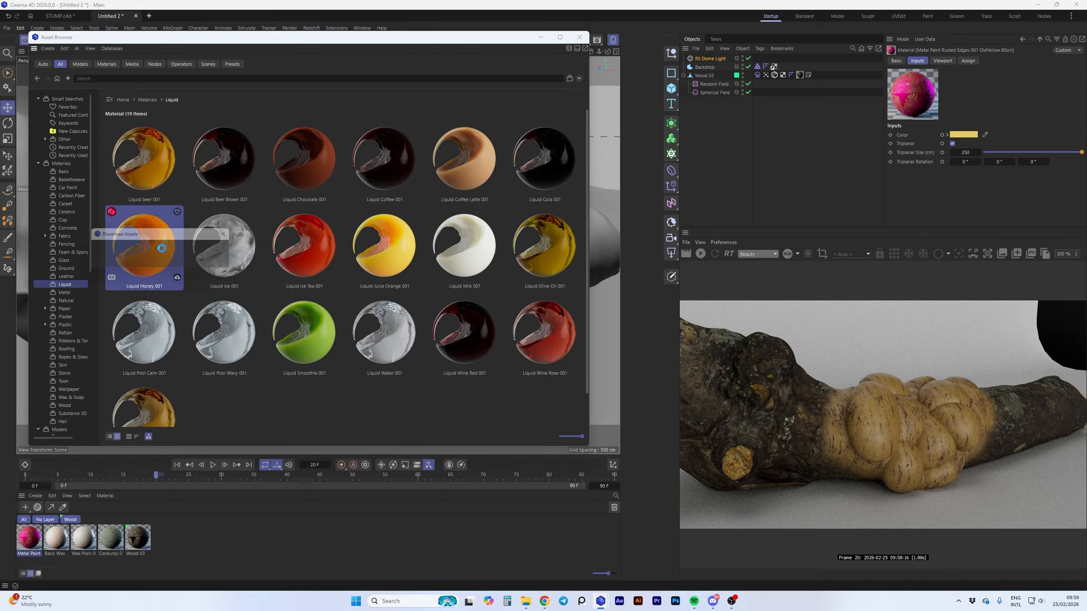
{"action": "left_click_drag", "start_coordinate": [161, 253], "coordinate": [28, 542]}
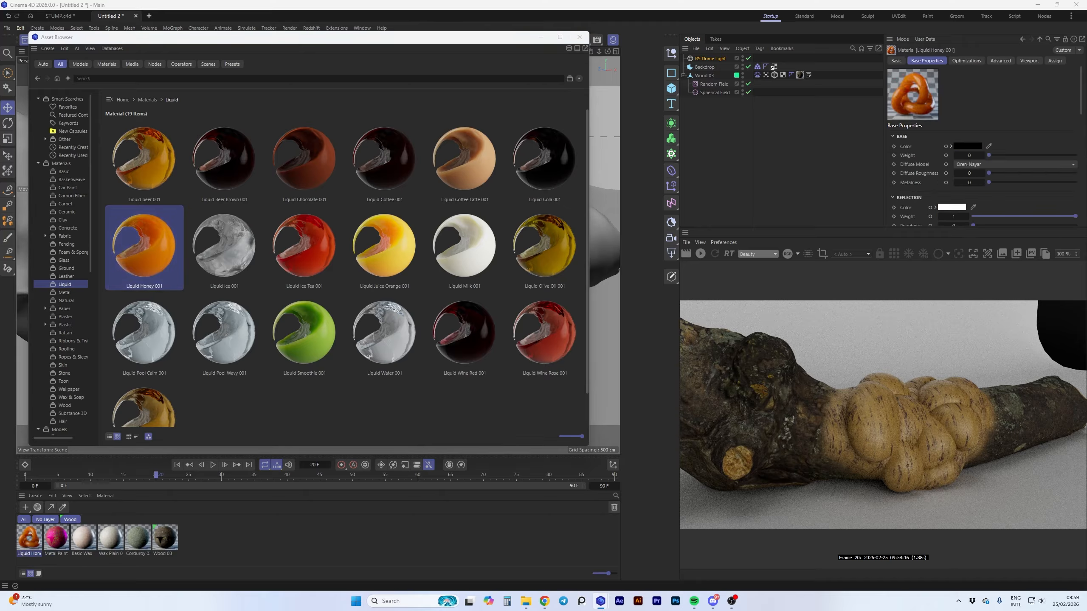
Render the log with honey blended into the Wood 03 material and show the honey node's settings in the node editor
{"action": "left_click", "coordinate": [170, 545]}
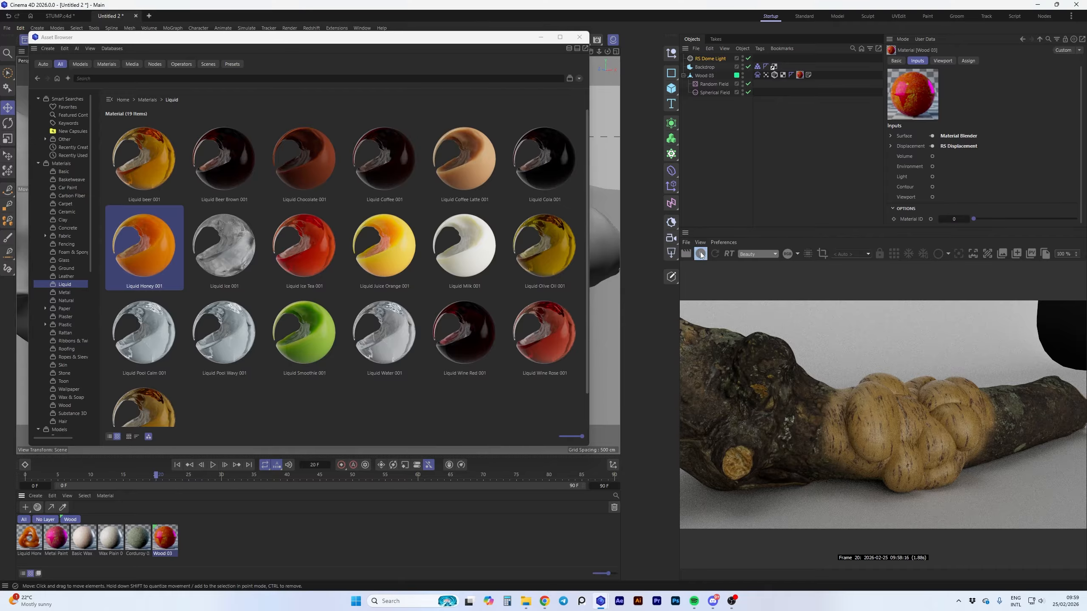
{"action": "left_click", "coordinate": [700, 255]}
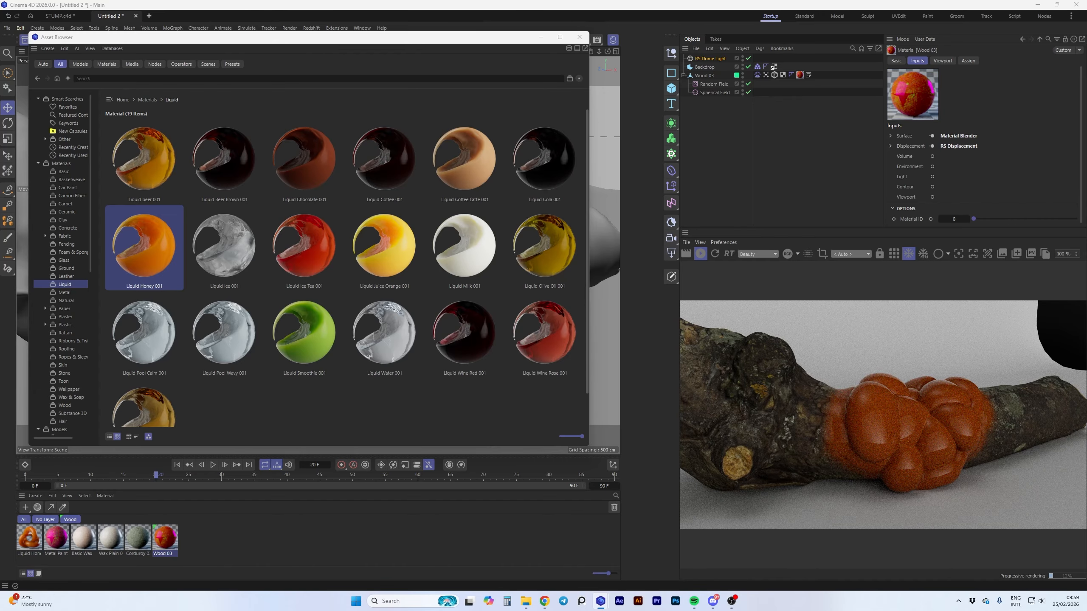
{"action": "left_click_drag", "start_coordinate": [0, 59], "coordinate": [291, 47]}
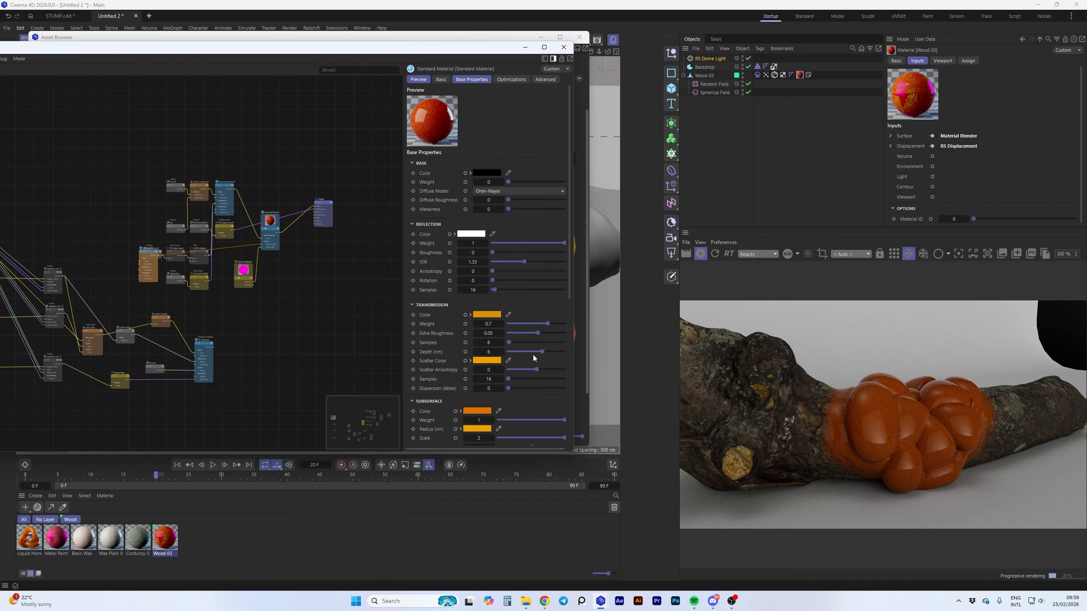
Set the honey node's transmission depth to 0, weight to 0.811 and dispersion to 41.86, and its reflection roughness to 0.118
{"action": "left_click_drag", "start_coordinate": [542, 352], "coordinate": [499, 352]}
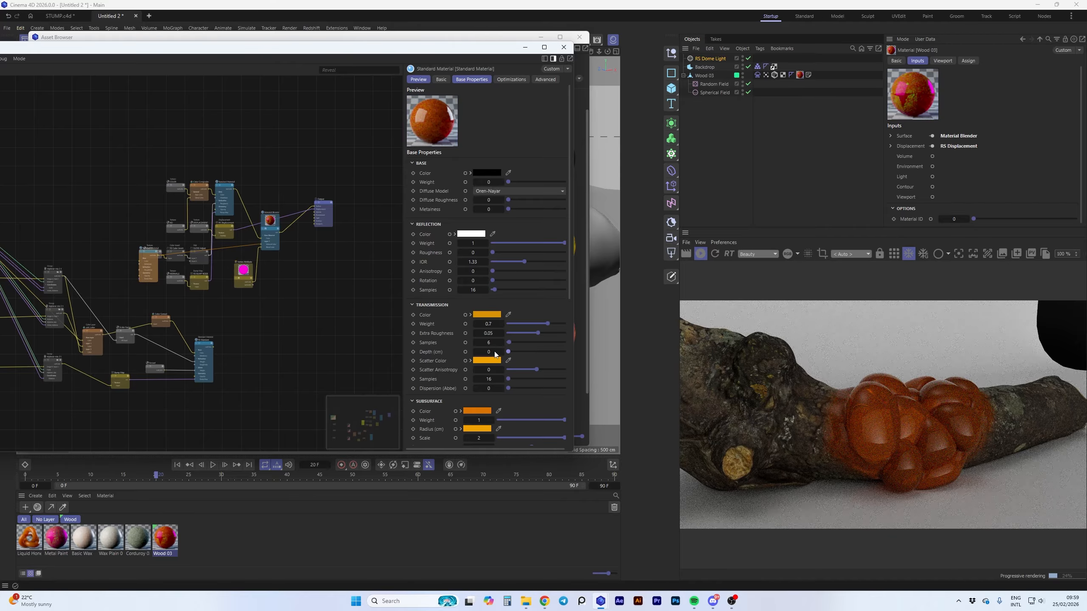
{"action": "left_click_drag", "start_coordinate": [493, 253], "coordinate": [501, 254]}
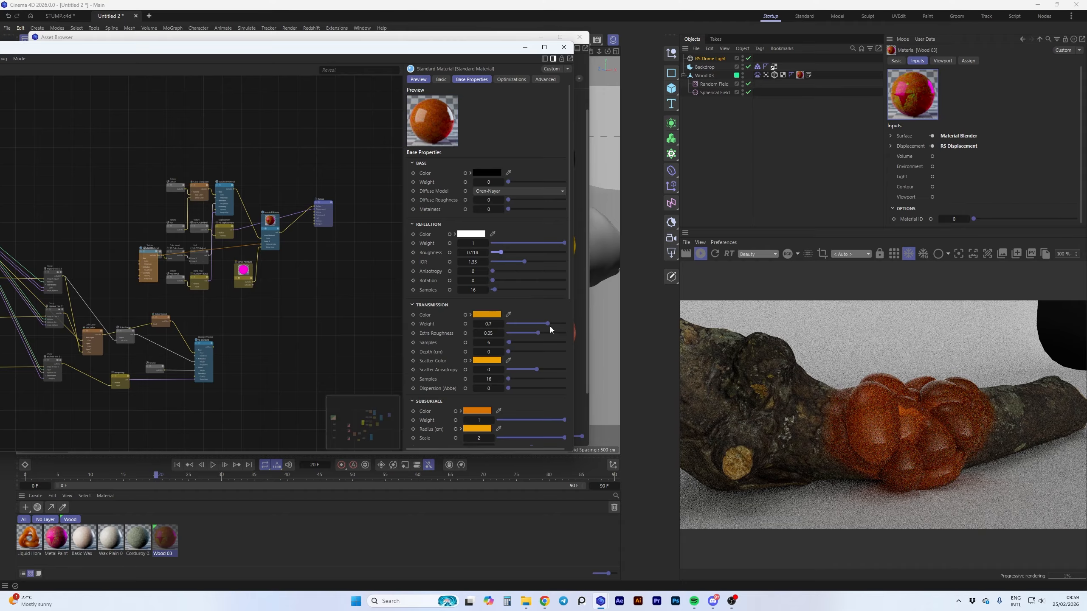
{"action": "left_click_drag", "start_coordinate": [548, 324], "coordinate": [553, 324]}
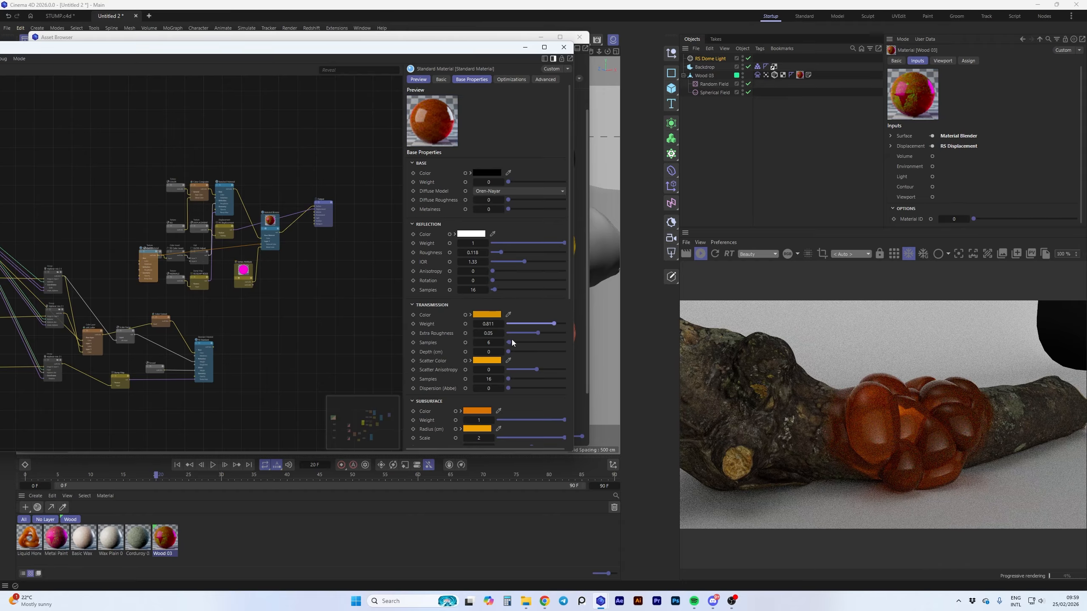
{"action": "mouse_move", "coordinate": [508, 352]}
{"action": "left_mouse_down"}
{"action": "mouse_move", "coordinate": [551, 350]}
{"action": "mouse_move", "coordinate": [509, 355]}
{"action": "left_mouse_up"}
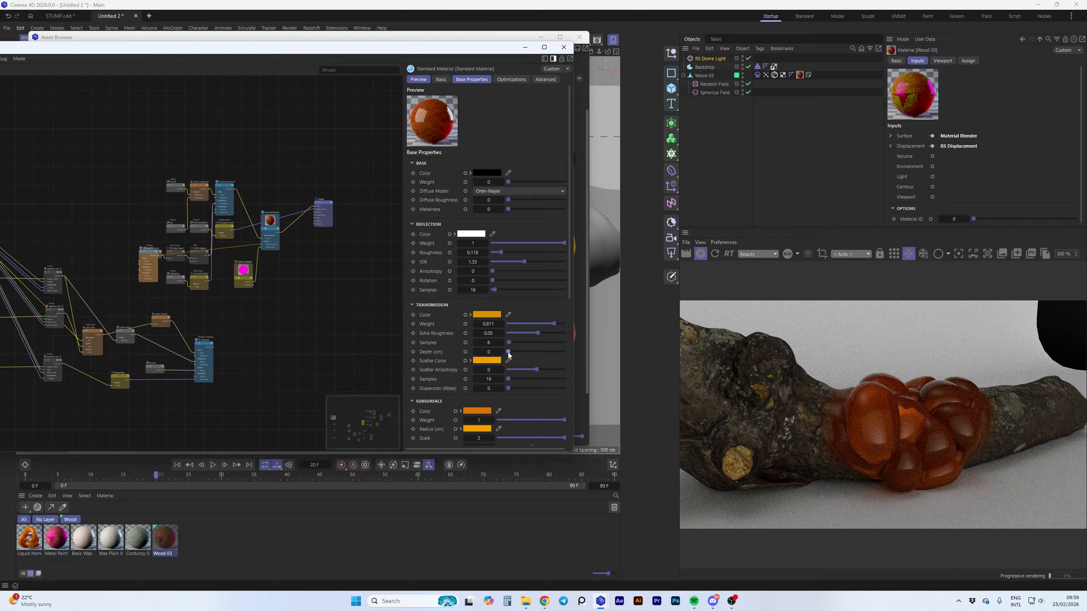
{"action": "left_click_drag", "start_coordinate": [510, 389], "coordinate": [542, 391]}
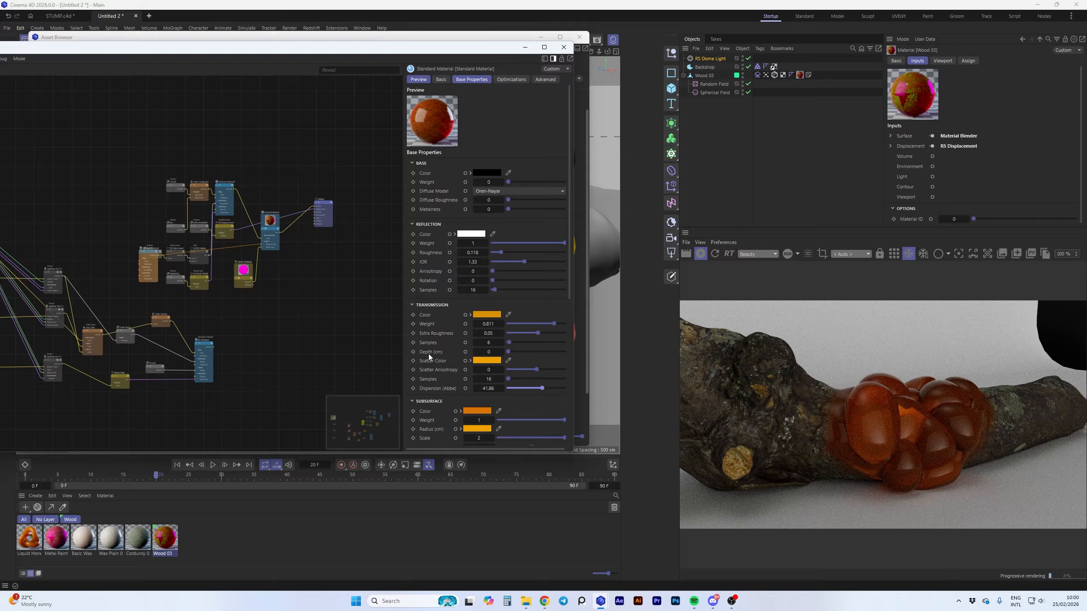
Set the honey node's subsurface color saturation to 73 % and close the node editor and Asset Browser
{"action": "scroll", "coordinate": [428, 354], "scroll_direction": "down", "scroll_amount": 4}
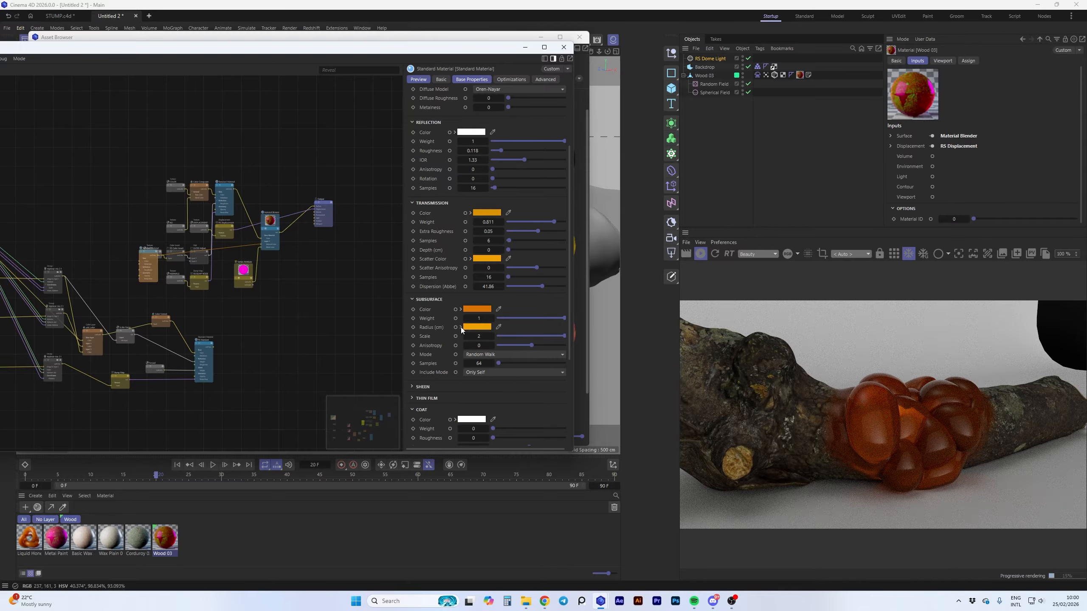
{"action": "left_click", "coordinate": [460, 309]}
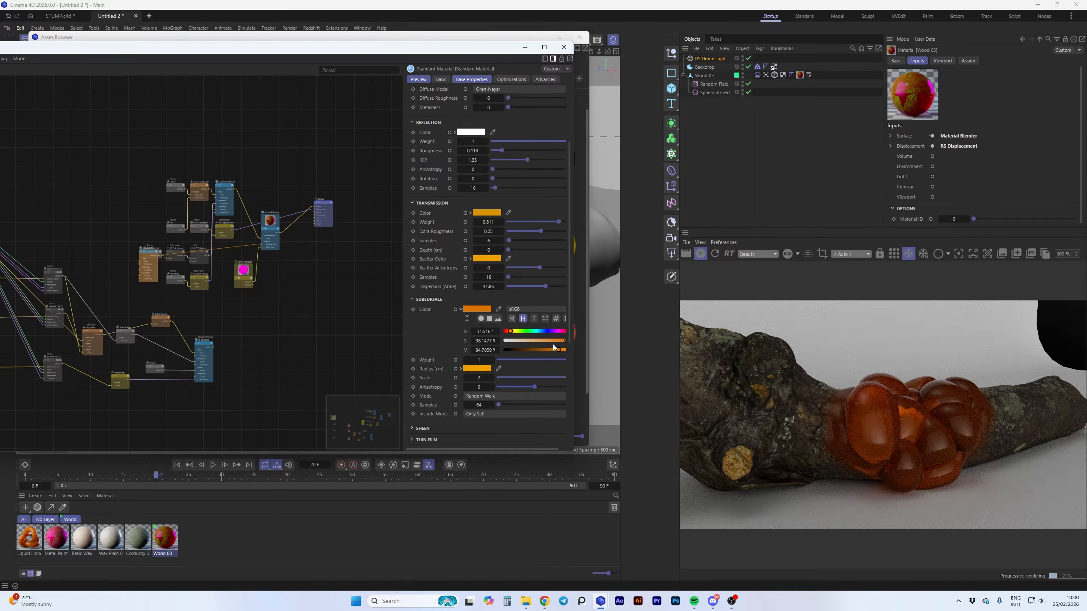
{"action": "left_click_drag", "start_coordinate": [566, 341], "coordinate": [552, 341]}
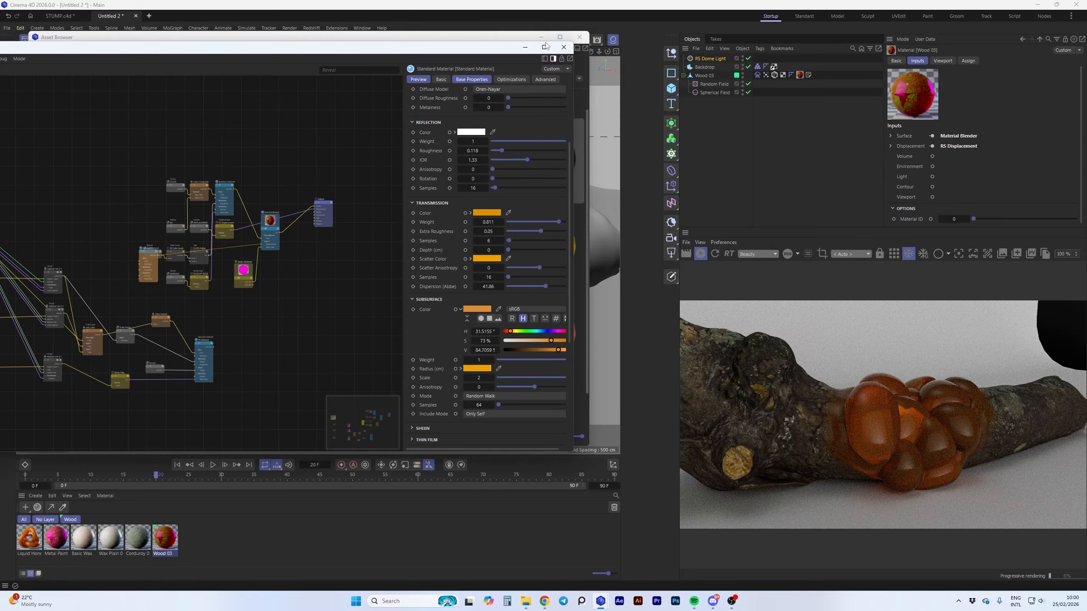
{"action": "left_click", "coordinate": [564, 47]}
{"action": "left_click", "coordinate": [580, 37]}
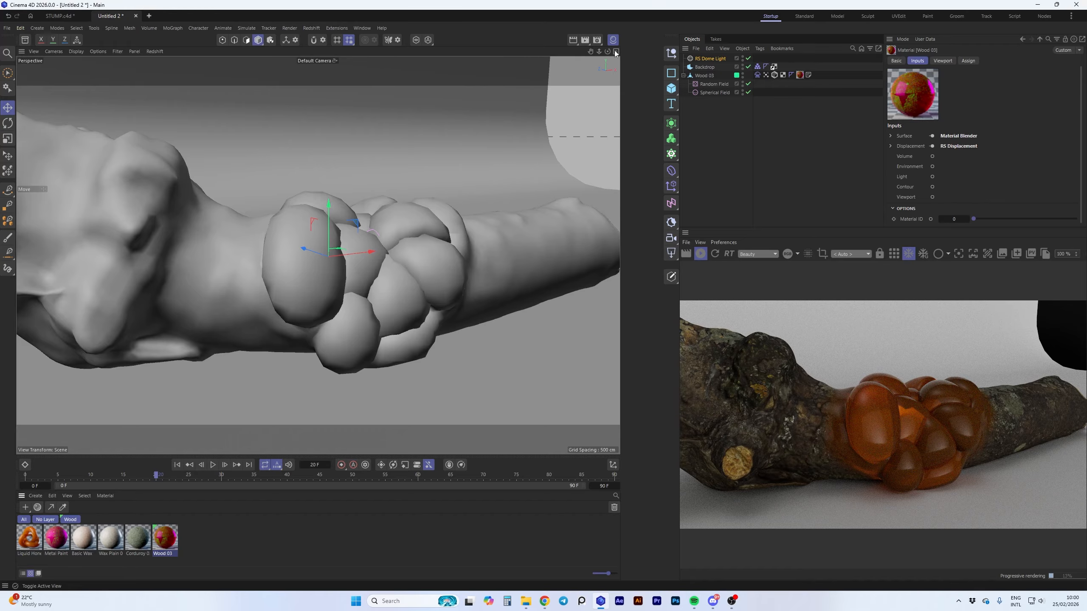
{"action": "left_click_drag", "start_coordinate": [608, 53], "coordinate": [636, 55]}
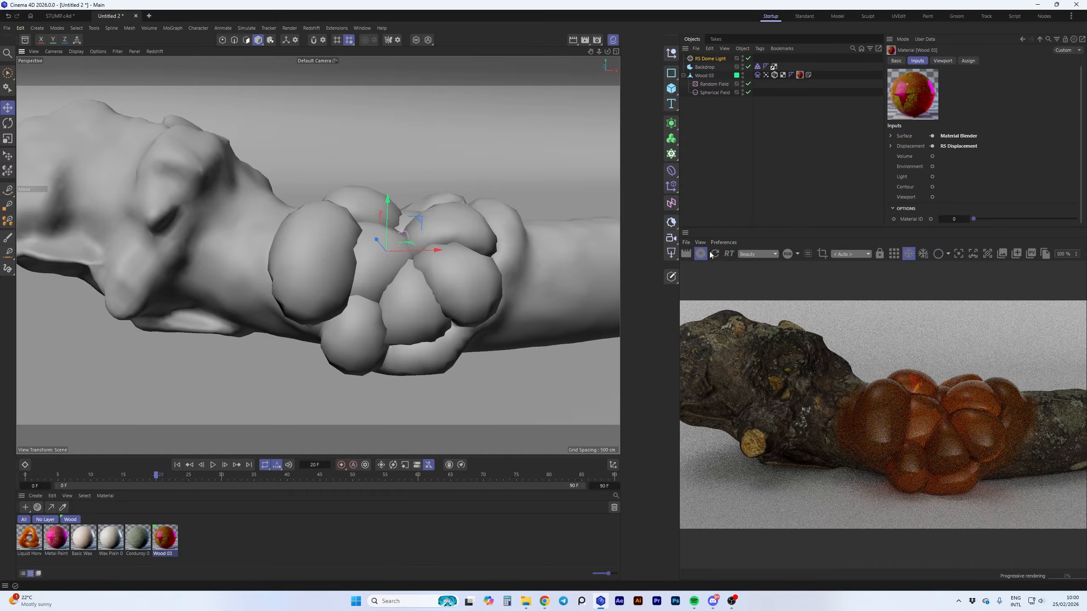
Show the Wood 03 object's vertex map in the viewport and disable its Freeze field layer
{"action": "left_click", "coordinate": [765, 76]}
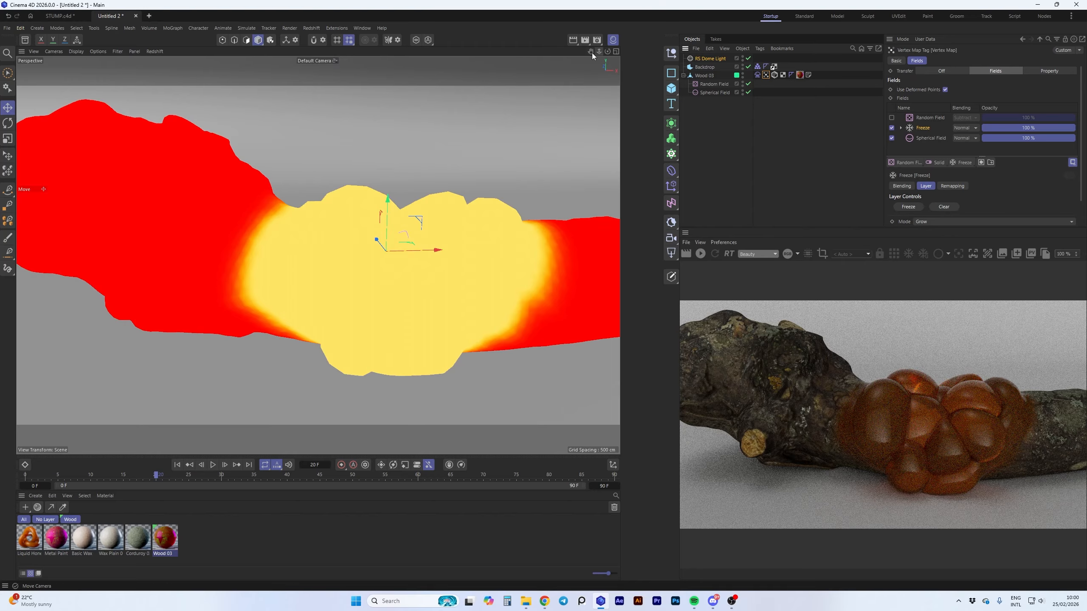
{"action": "left_click_drag", "start_coordinate": [590, 51], "coordinate": [592, 55]}
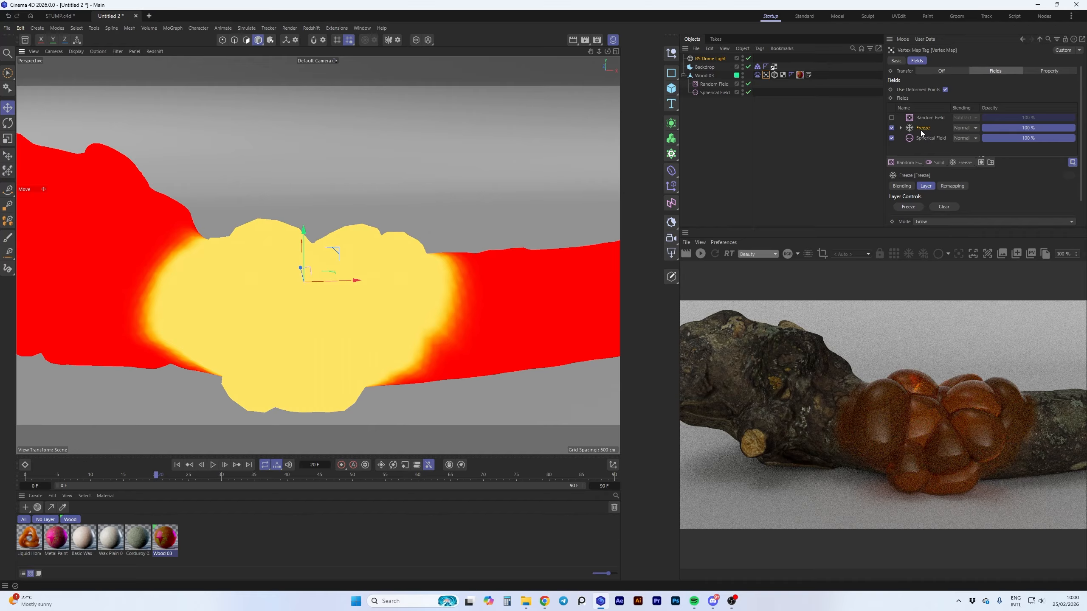
{"action": "left_click", "coordinate": [891, 128]}
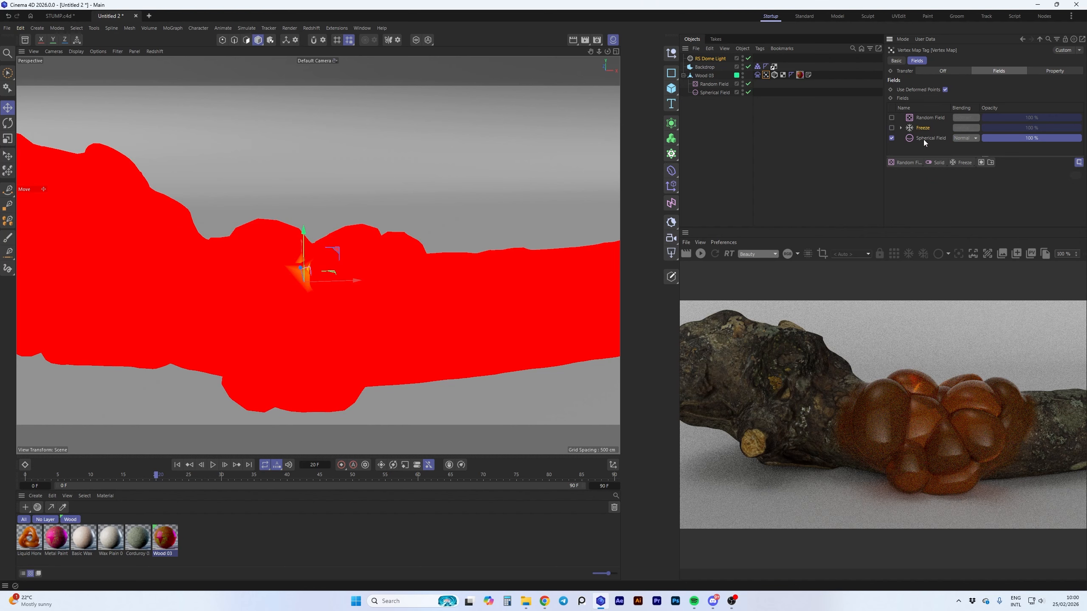
Enlarge the Spherical Field at the middle of the log by its size handle
{"action": "left_click", "coordinate": [908, 139]}
{"action": "left_click", "coordinate": [708, 92]}
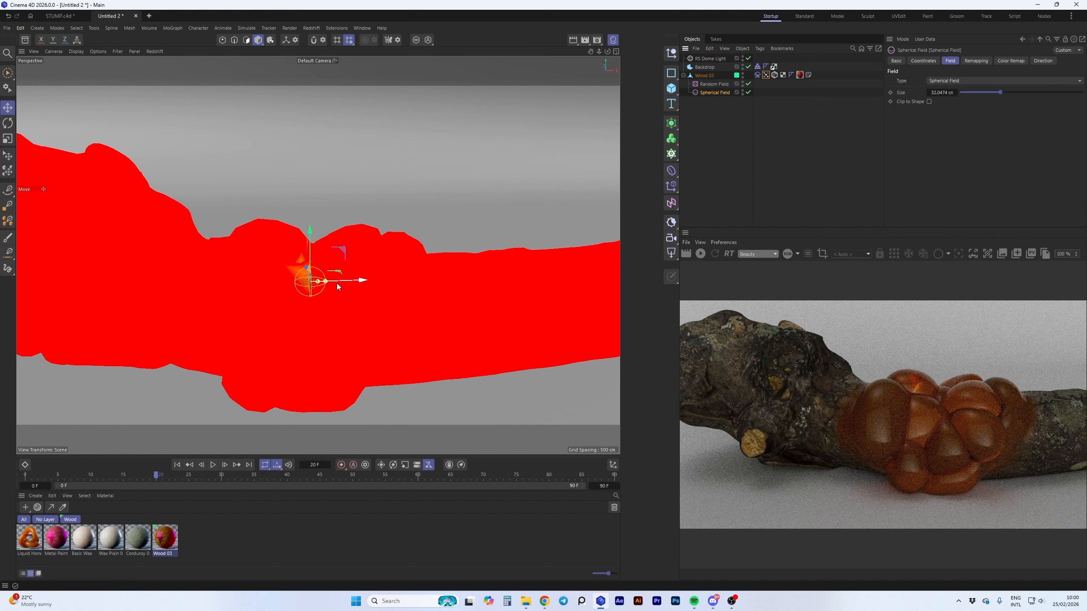
{"action": "left_click_drag", "start_coordinate": [326, 283], "coordinate": [460, 253]}
Clear the selection, play the log's inflation from the first frame and rewind it to frame 0
{"action": "scroll", "coordinate": [460, 252], "scroll_direction": "down", "scroll_amount": 5}
{"action": "left_click", "coordinate": [775, 136]}
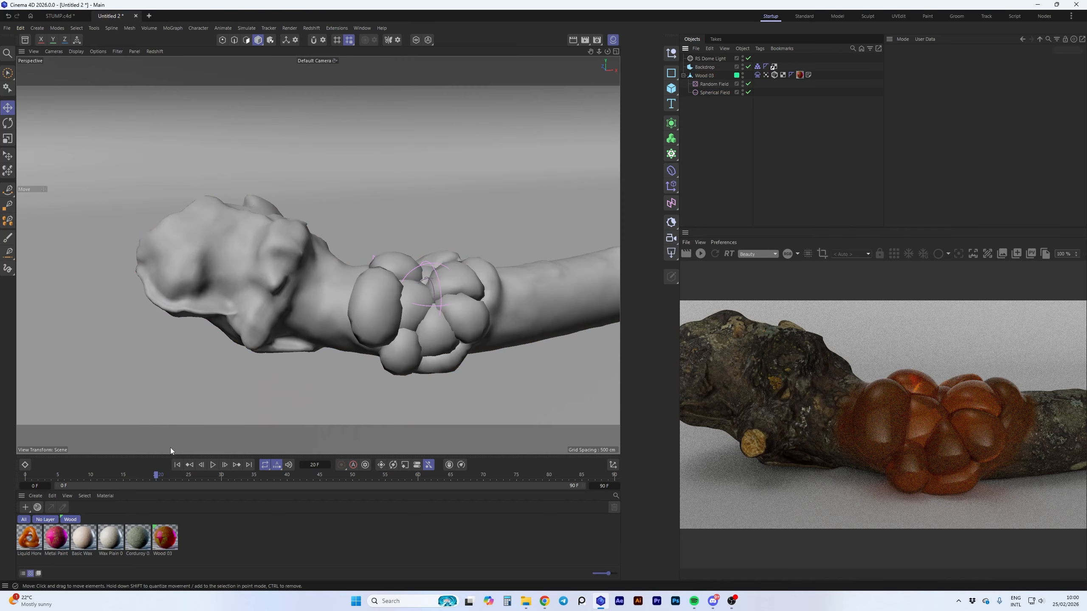
{"action": "left_click", "coordinate": [177, 464]}
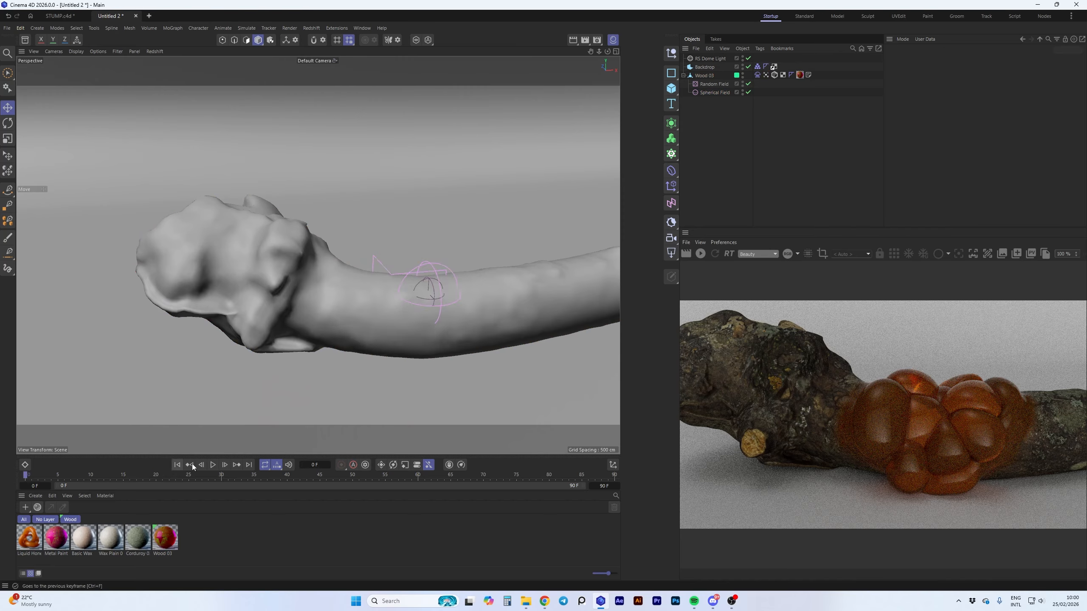
{"action": "left_click", "coordinate": [213, 465]}
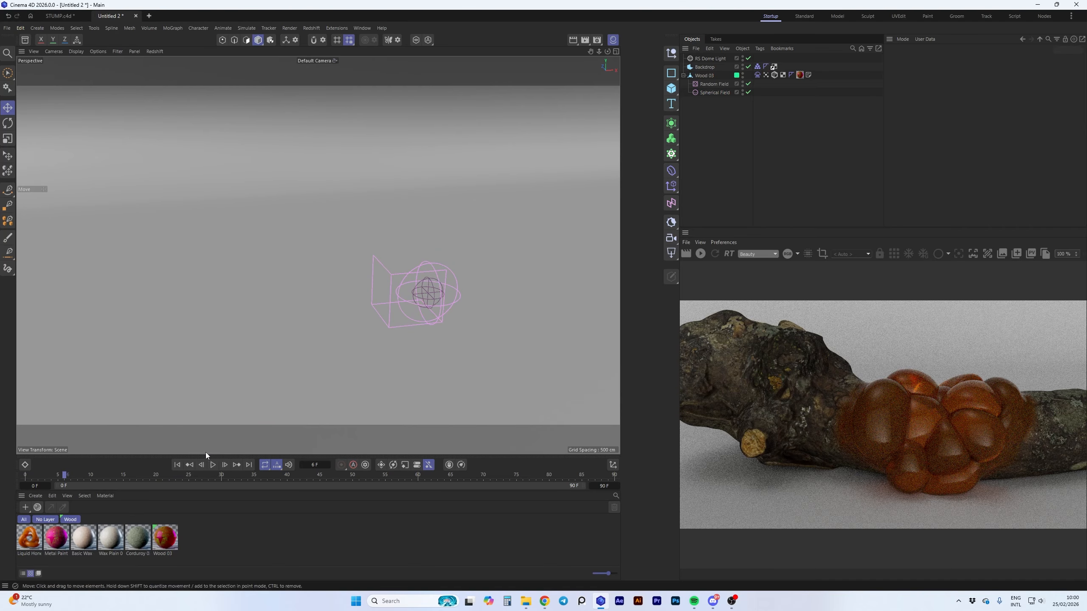
{"action": "key", "text": "shift+f"}
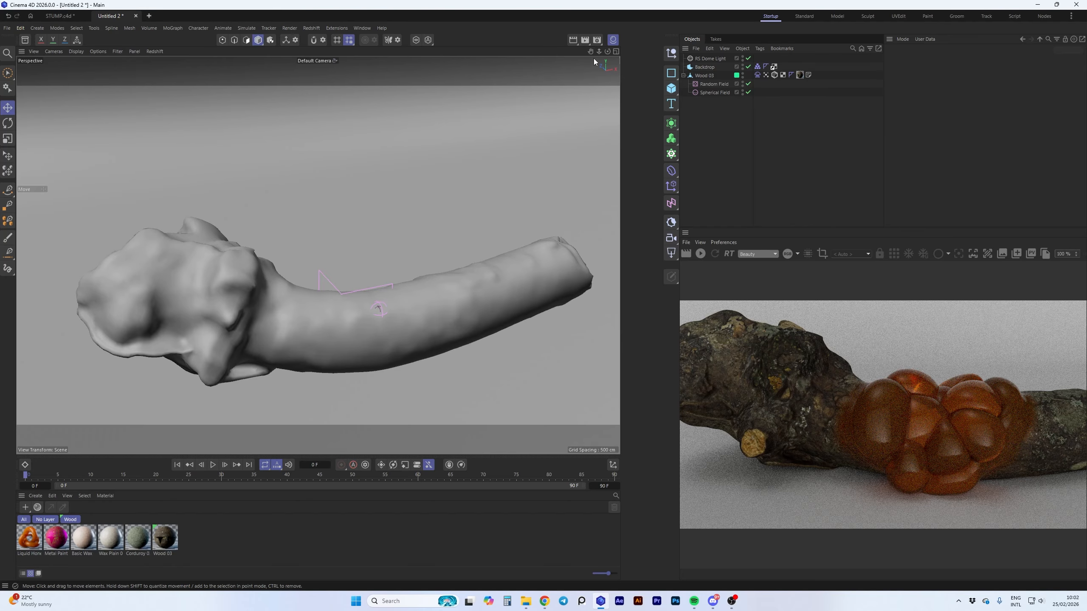
Inspect the Wood 03 vertex map at frame 0, play the inflation without it displayed and stop near frame 68
{"action": "left_click", "coordinate": [767, 76]}
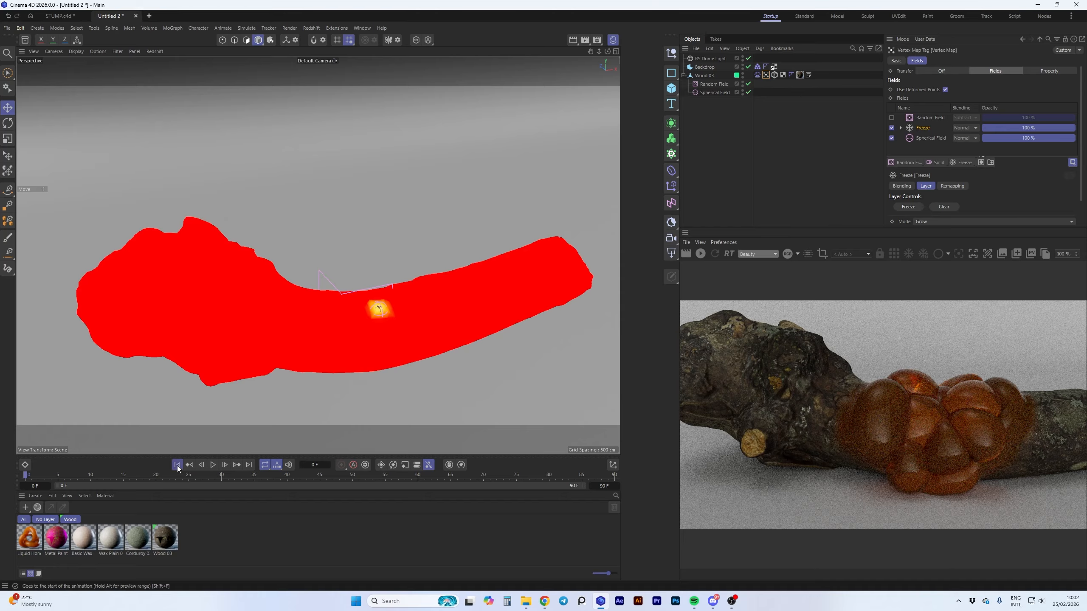
{"action": "left_click", "coordinate": [691, 153]}
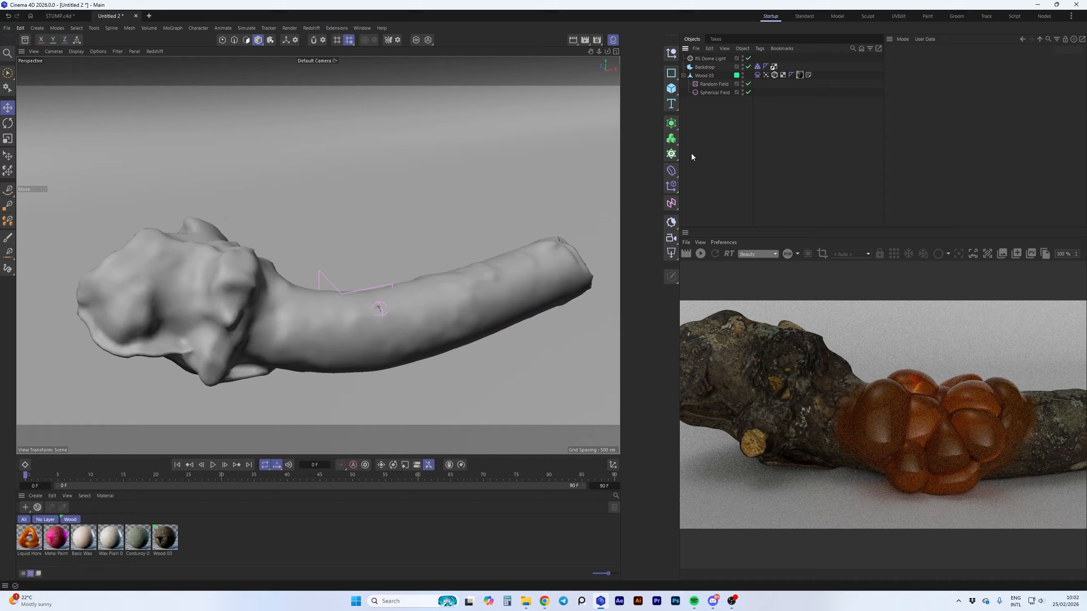
{"action": "left_click", "coordinate": [213, 465]}
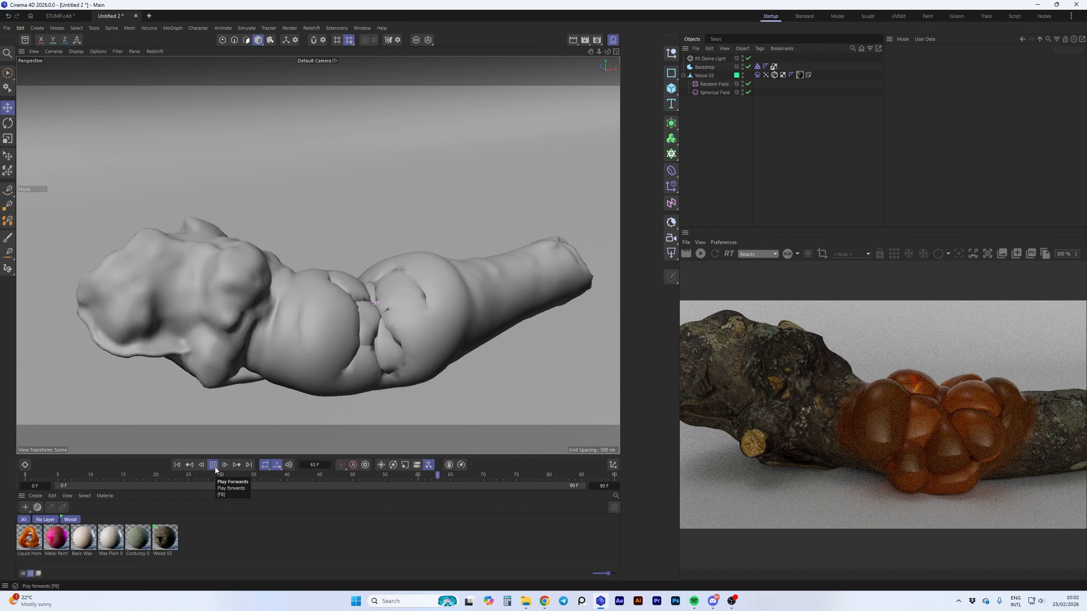
{"action": "left_click", "coordinate": [215, 467]}
Run a live preview render of the inflated log, view the Wood 03 material's node graph and stop the render
{"action": "left_click", "coordinate": [700, 254]}
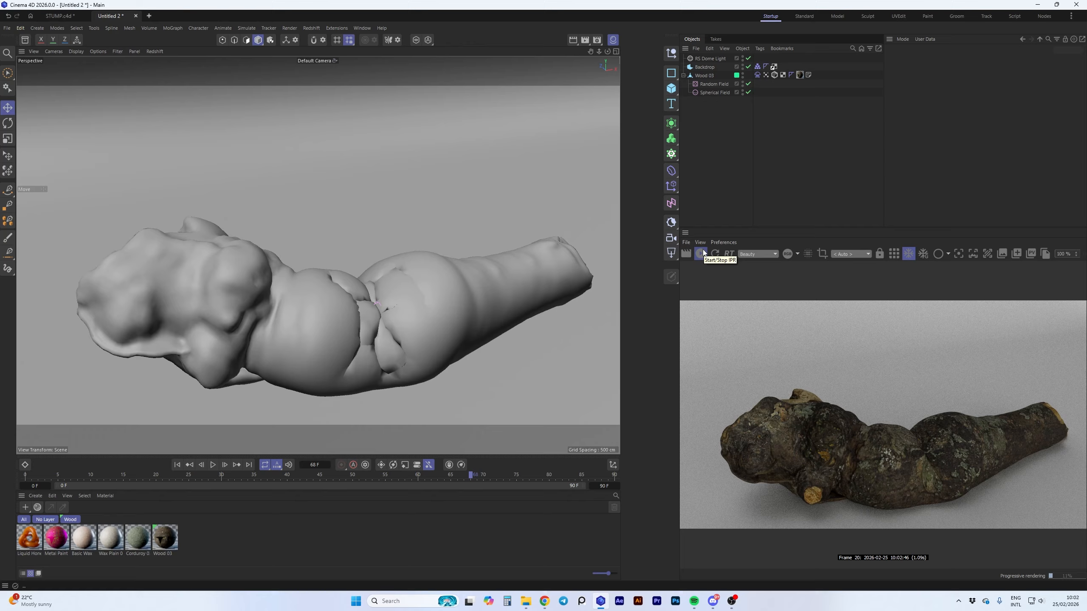
{"action": "double_click", "coordinate": [168, 530]}
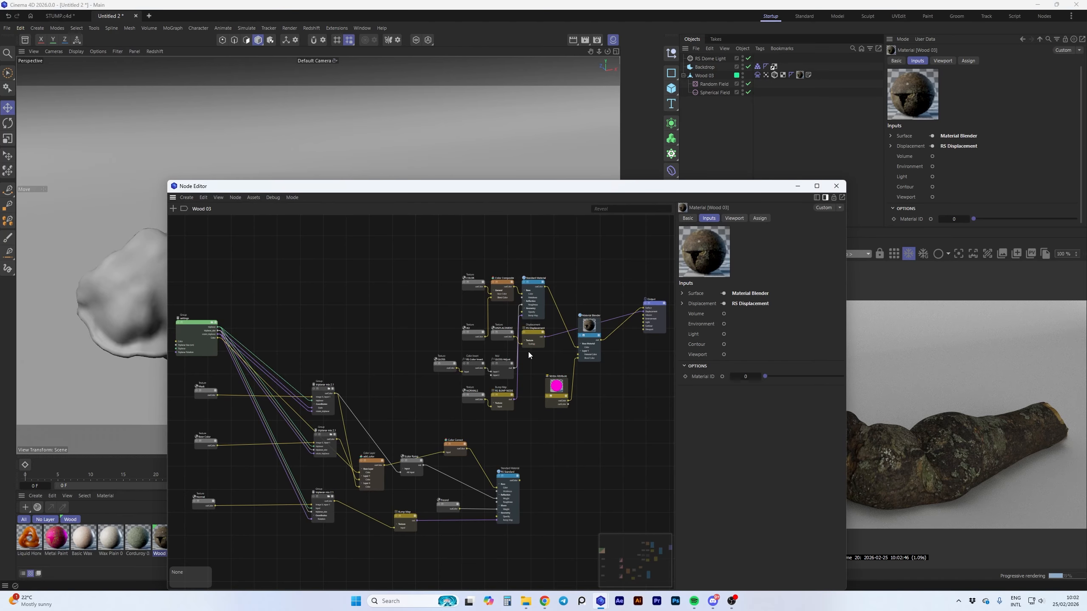
{"action": "left_click", "coordinate": [836, 186]}
{"action": "left_click", "coordinate": [699, 255]}
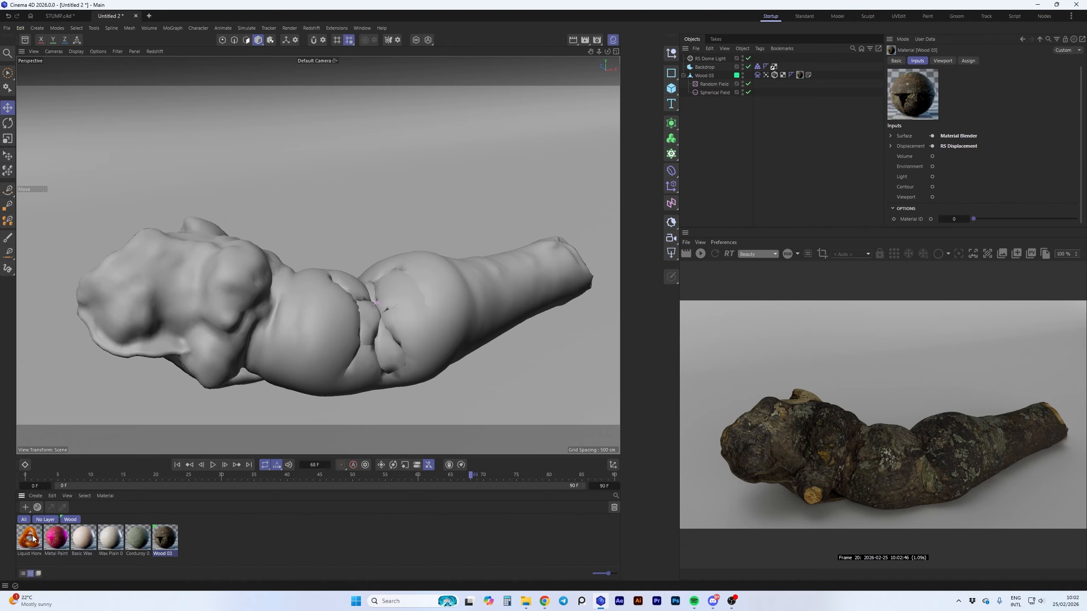
Review the Wood 03 node graph again, select the Liquid Honey material and close the node editor
{"action": "double_click", "coordinate": [171, 541]}
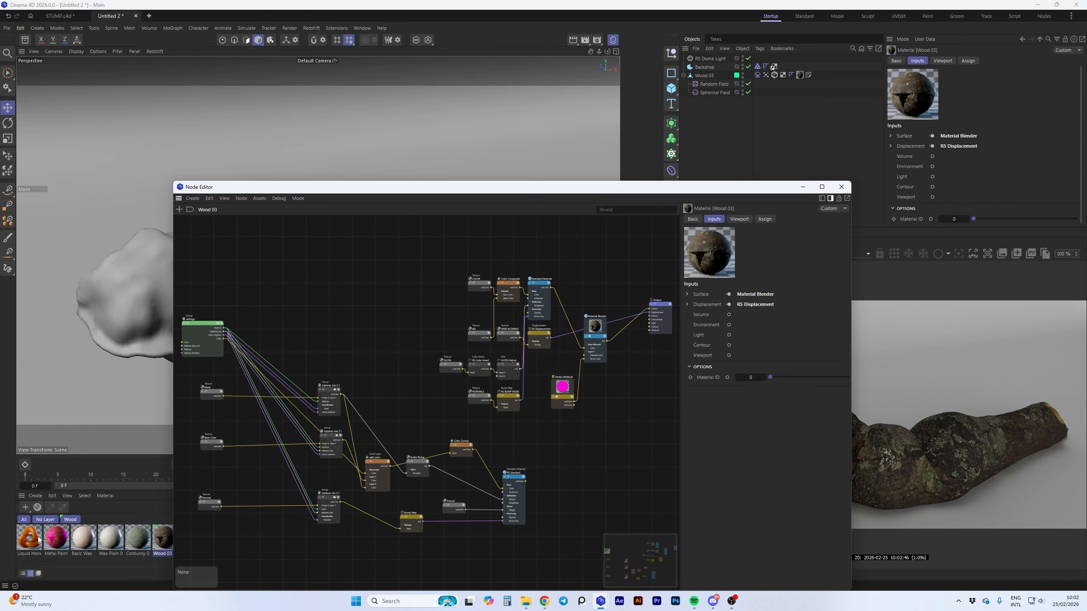
{"action": "left_click", "coordinate": [39, 540]}
{"action": "left_click", "coordinate": [842, 187]}
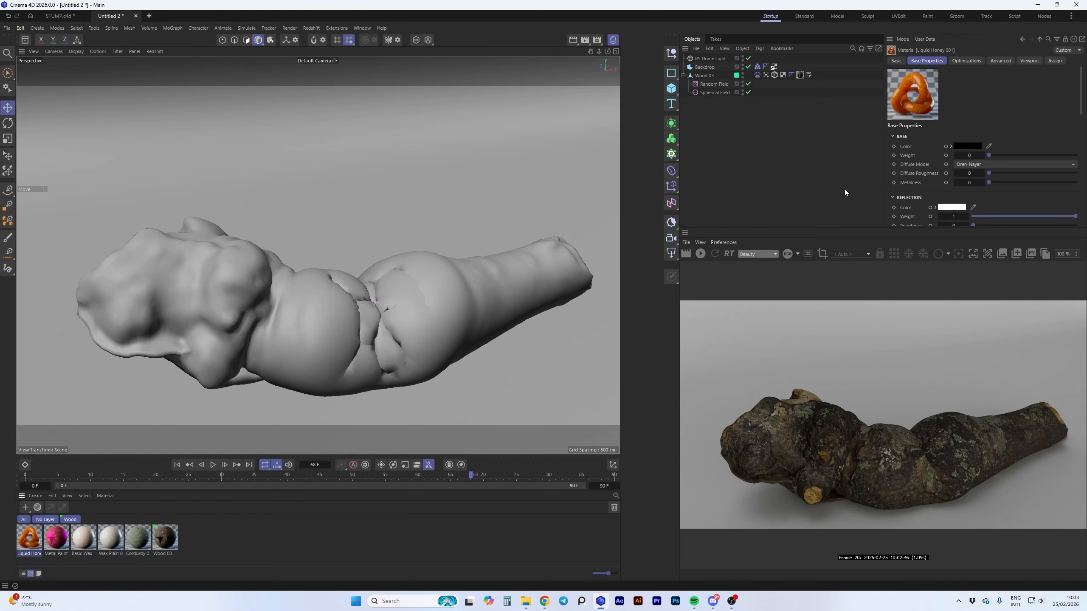